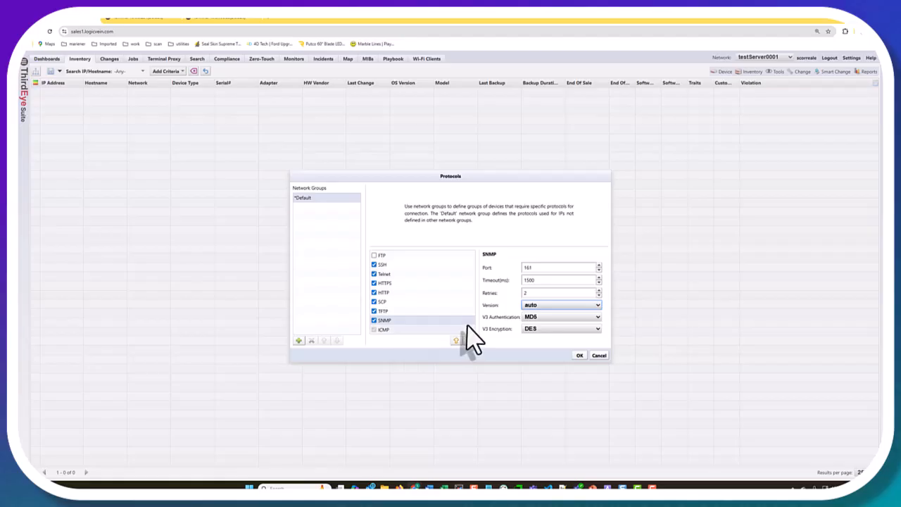
Step: Save the Default group's SNMP settings (port 161, MD5, DES) and confirm the changes
click(579, 356)
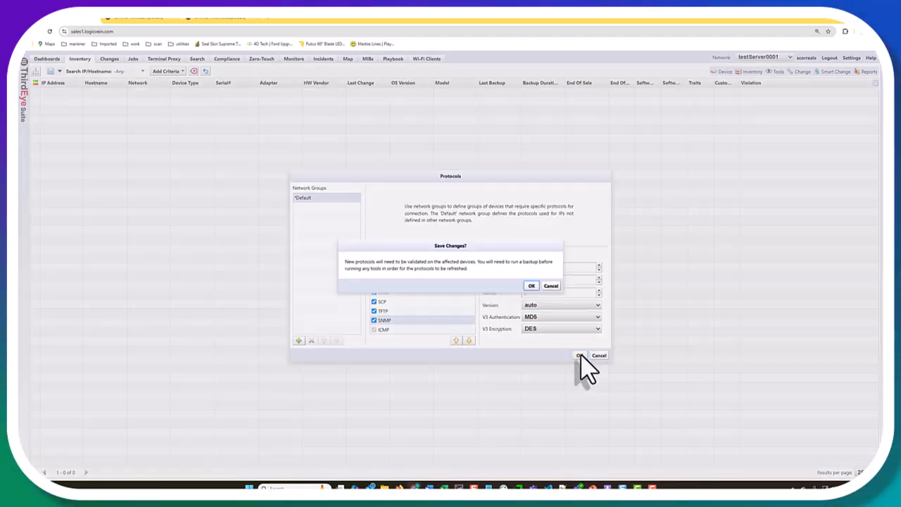
click(536, 284)
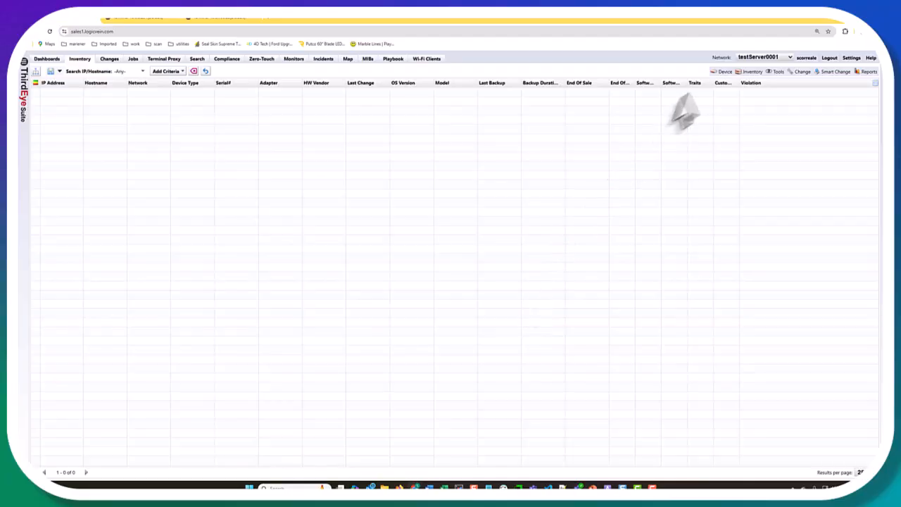
Step: Create a new credential network group named SNMP containing the address 10.0.0.251
click(753, 73)
click(755, 81)
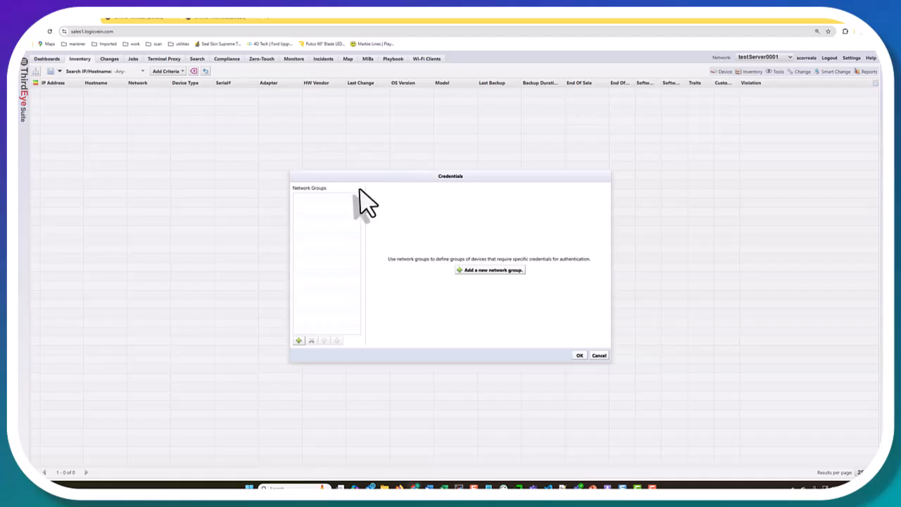
click(496, 271)
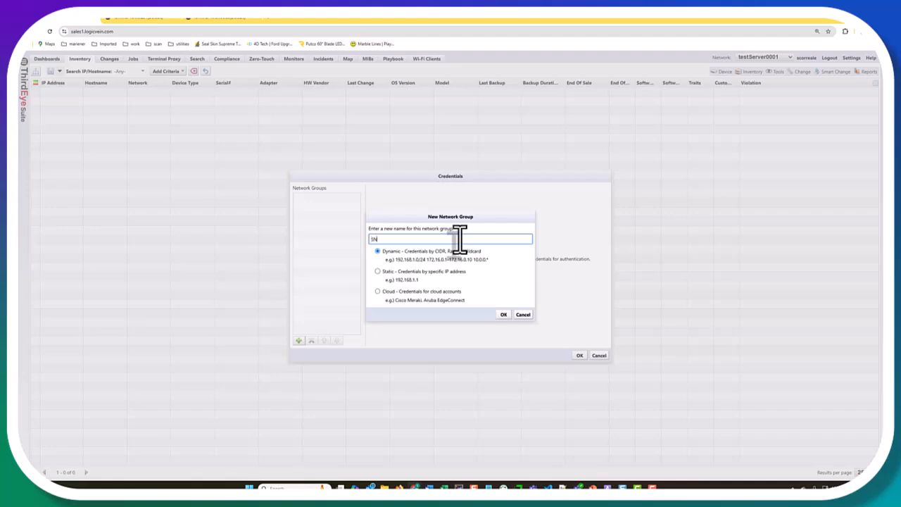
key(Return)
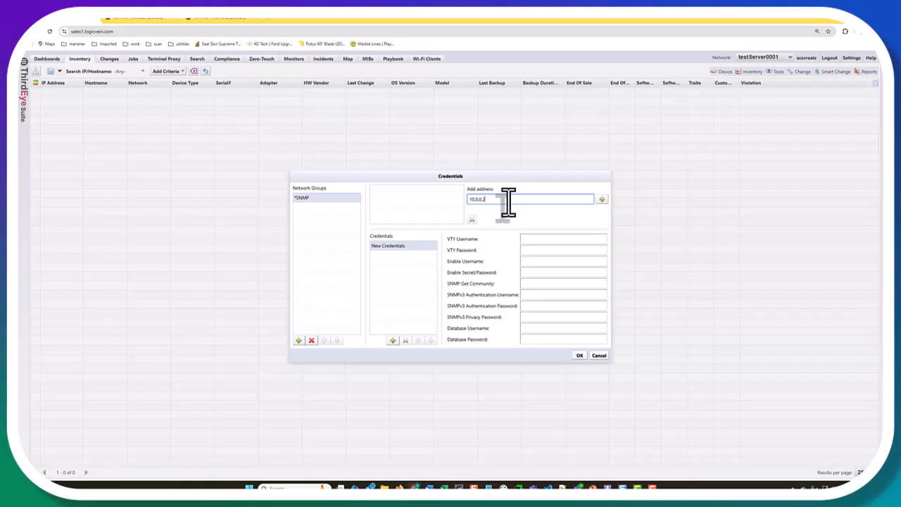
click(601, 199)
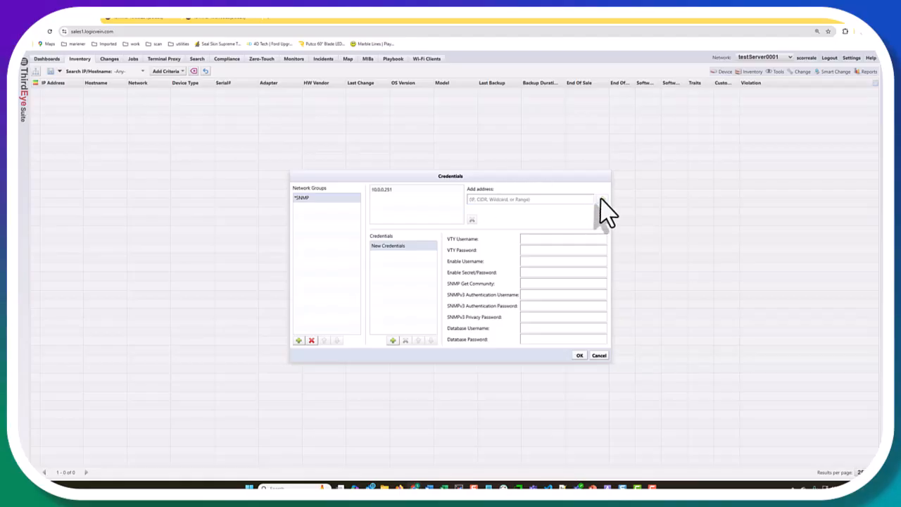
Step: Rename the credential set to SNMPv2, enter the VTY and enable login details, and save
double_click(382, 245)
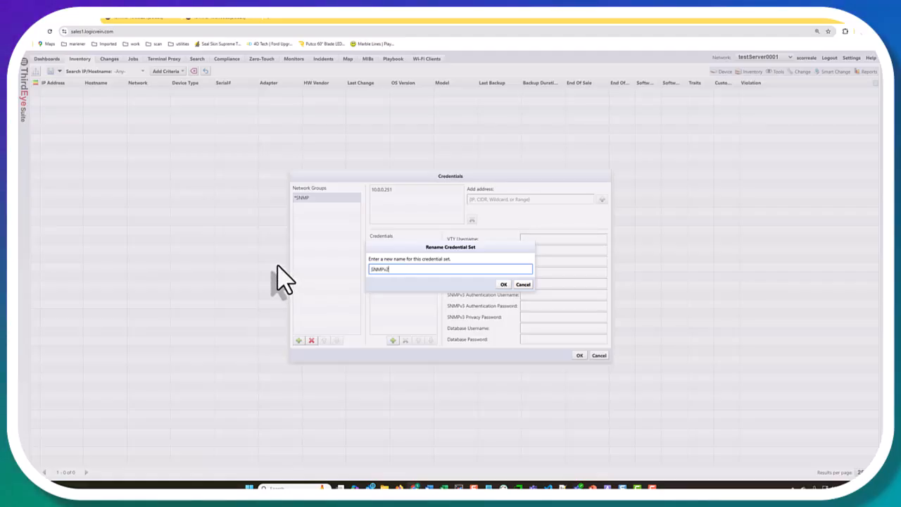
click(503, 283)
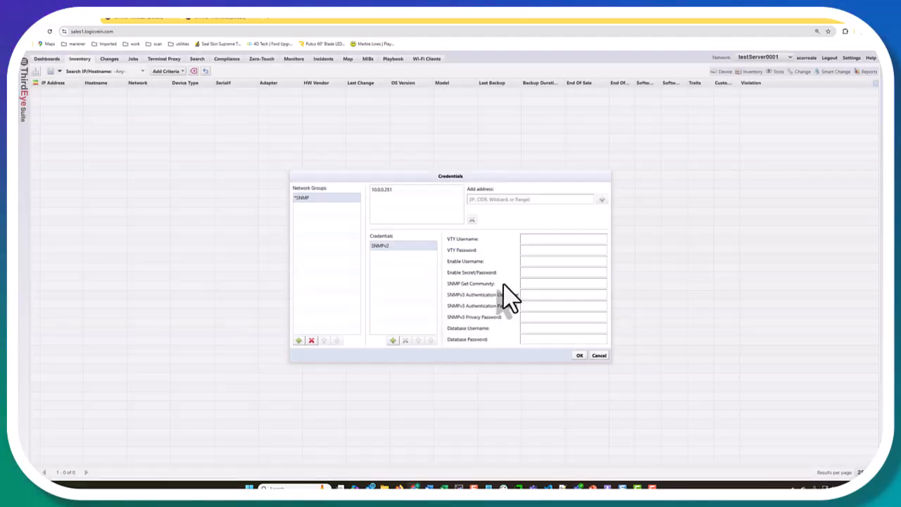
click(555, 240)
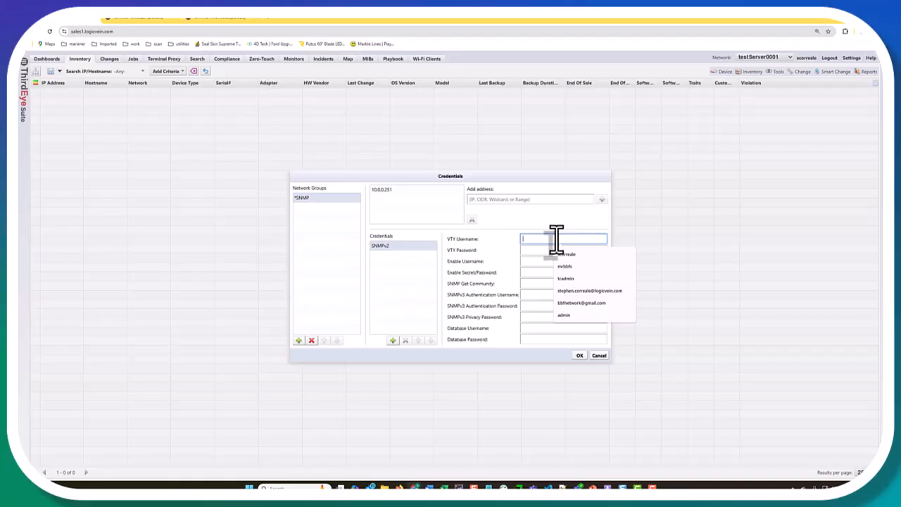
text(s)
key(Tab)
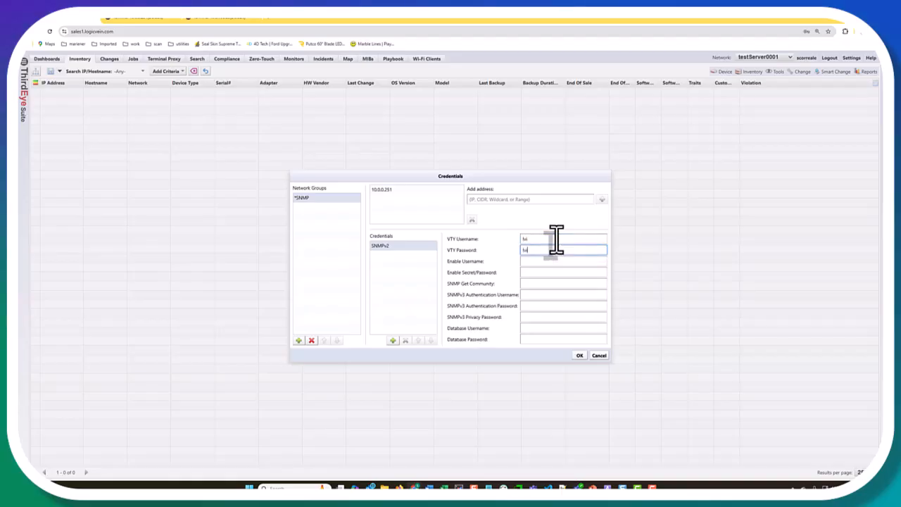
key(Tab)
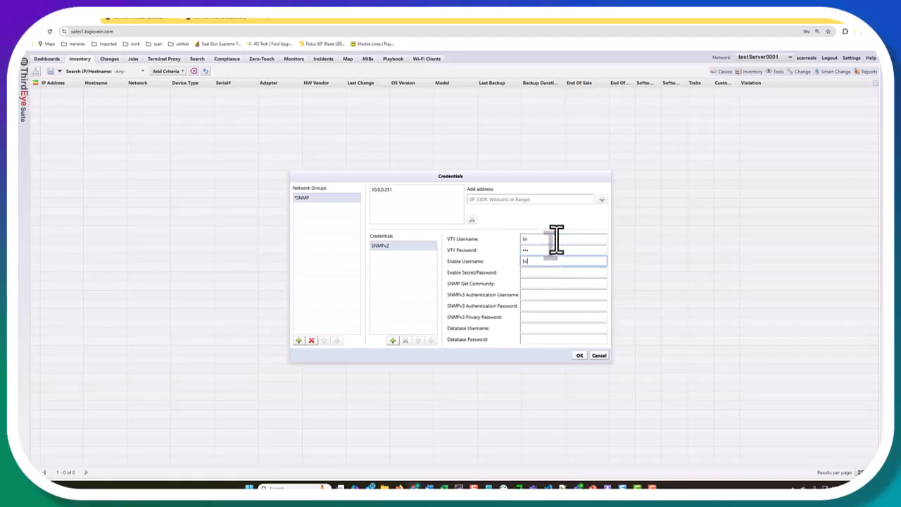
key(Tab)
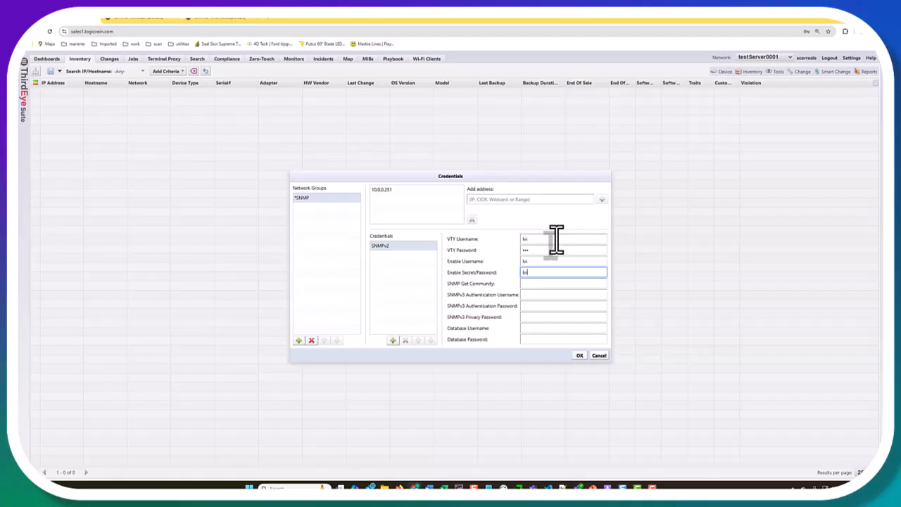
key(Tab)
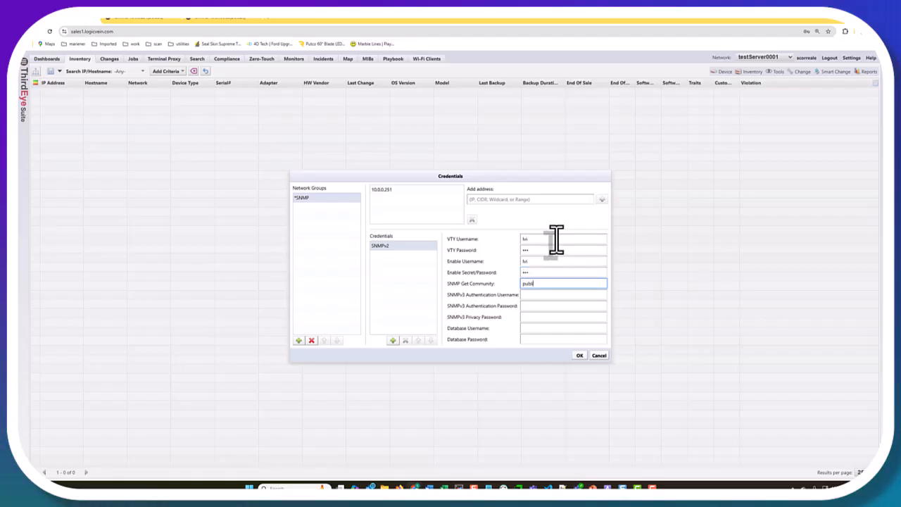
click(578, 355)
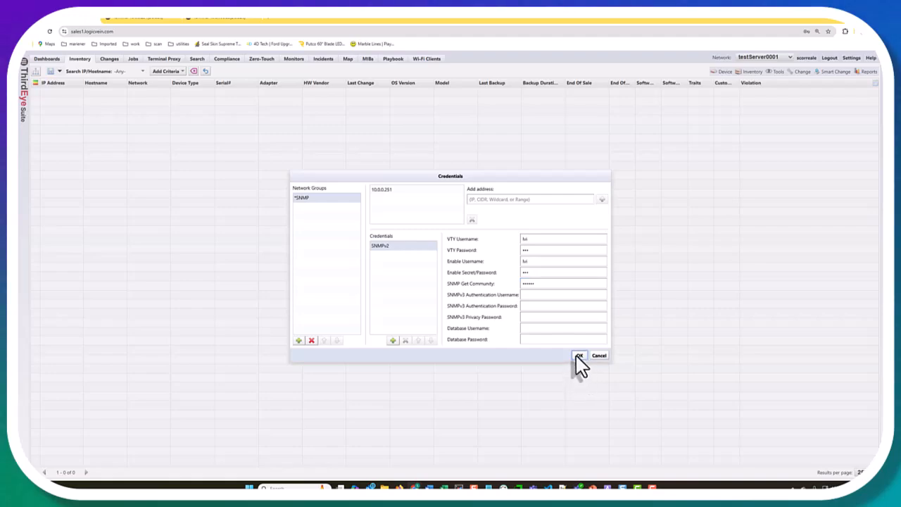
Step: Confirm the credential save, ping 10.0.0.170 from the C9300-24UX terminal, then return to Inventory
click(531, 285)
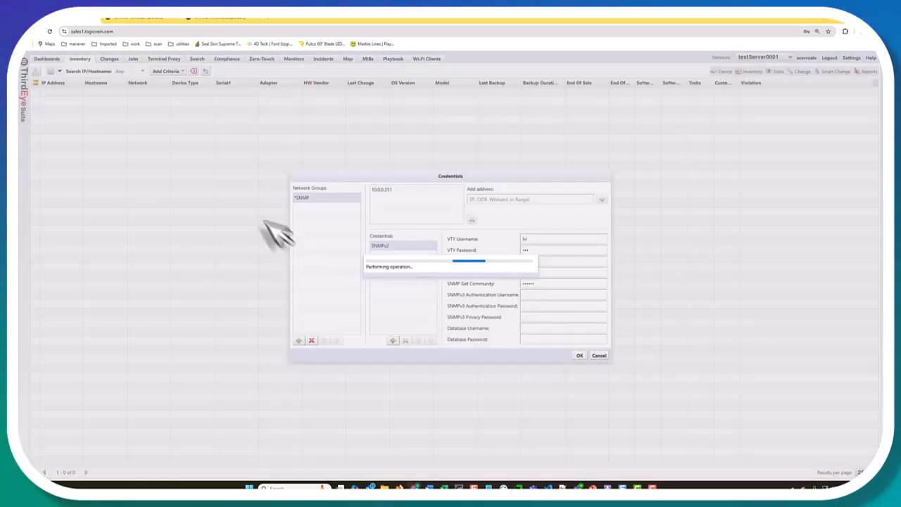
click(153, 19)
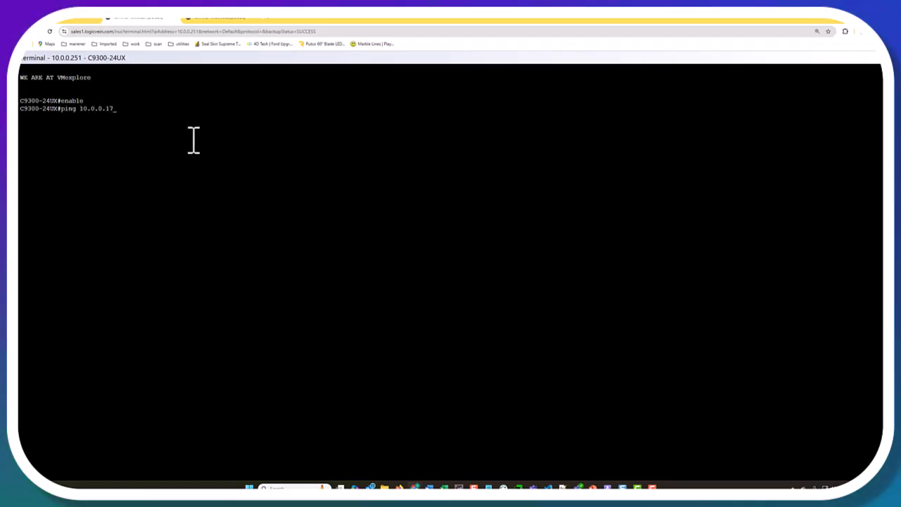
key(Return)
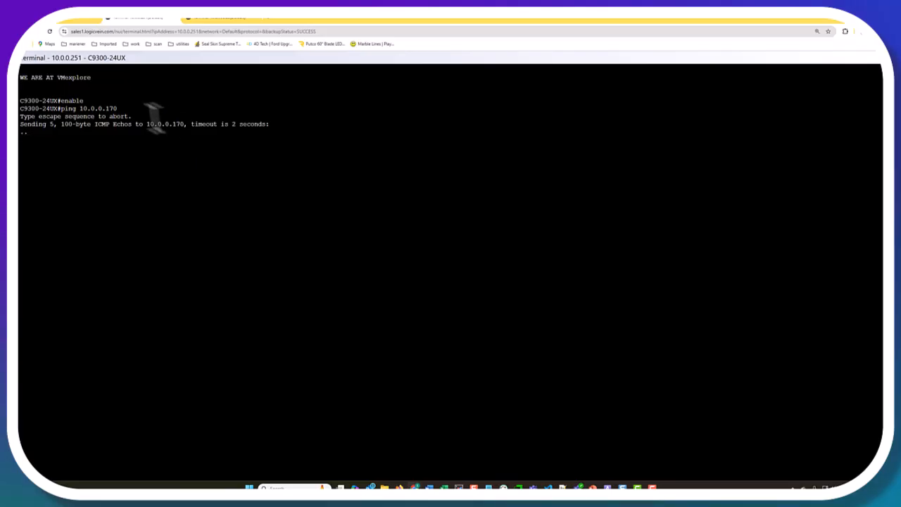
click(58, 20)
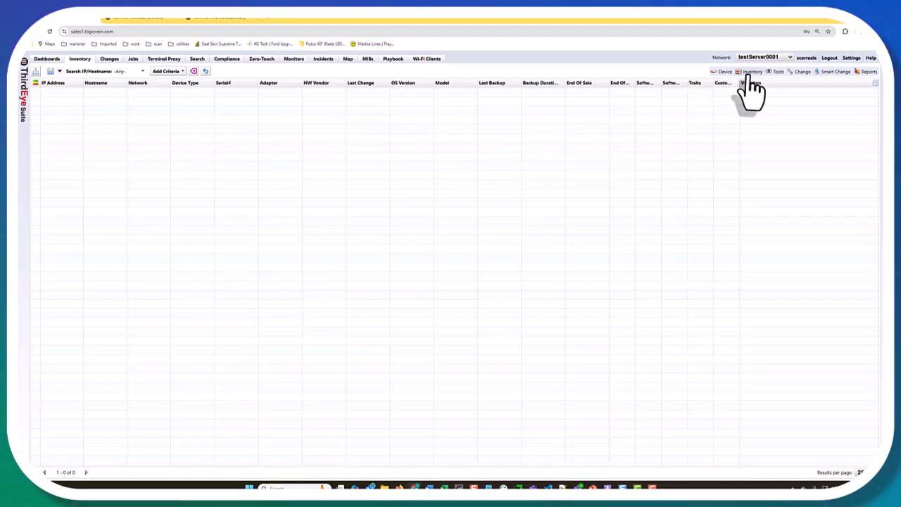
Step: Run a device discovery on the single IP address 10.0.0.251
click(748, 73)
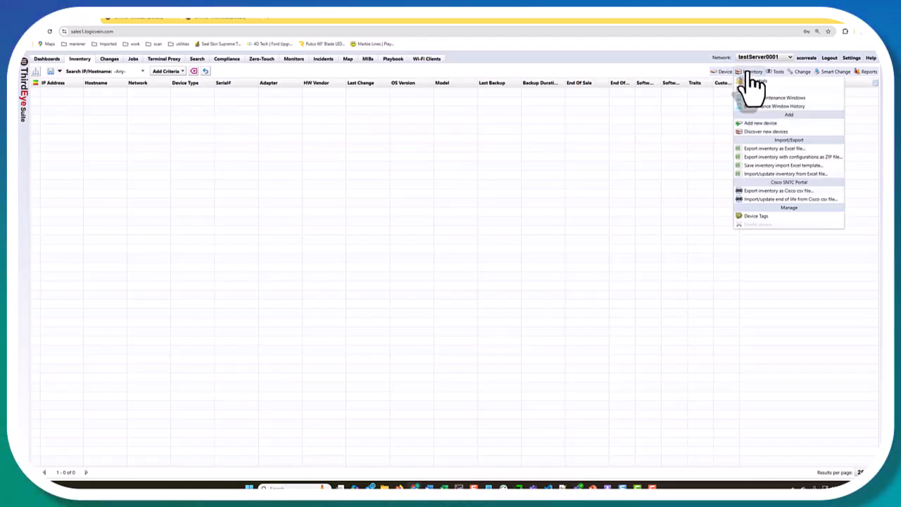
click(750, 74)
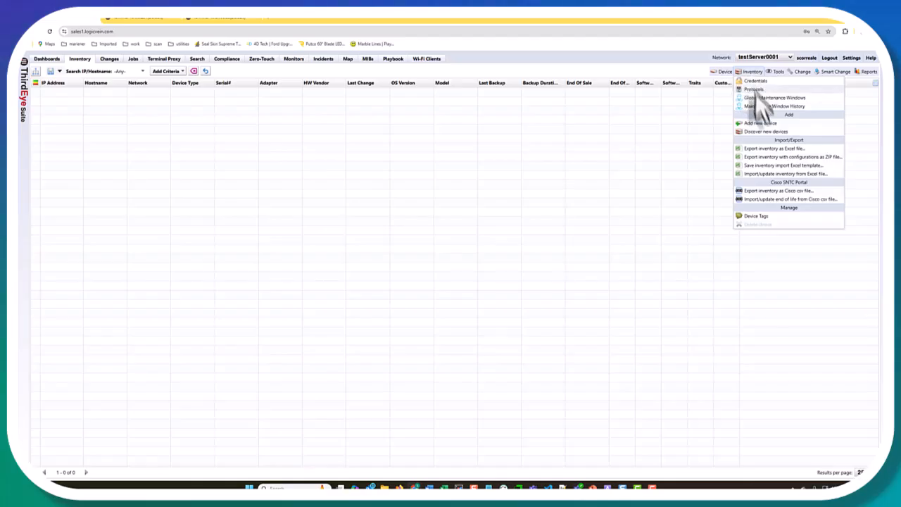
click(760, 133)
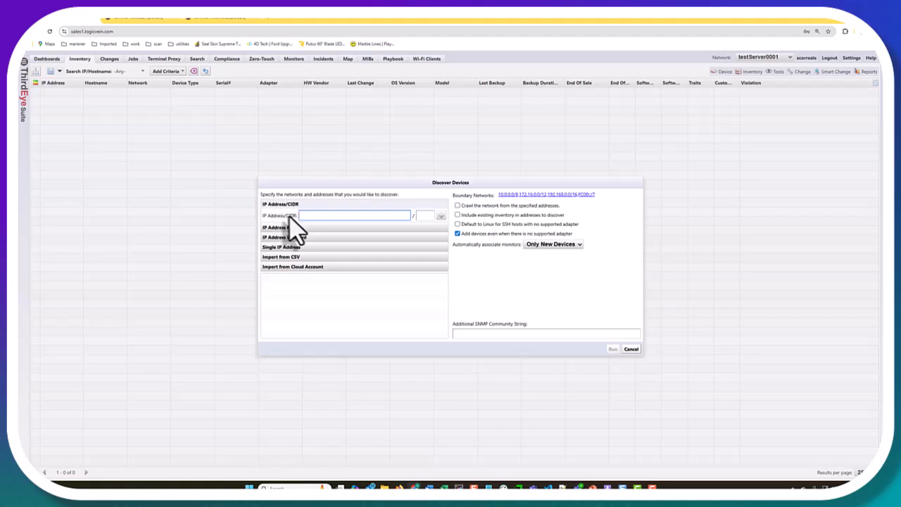
click(339, 227)
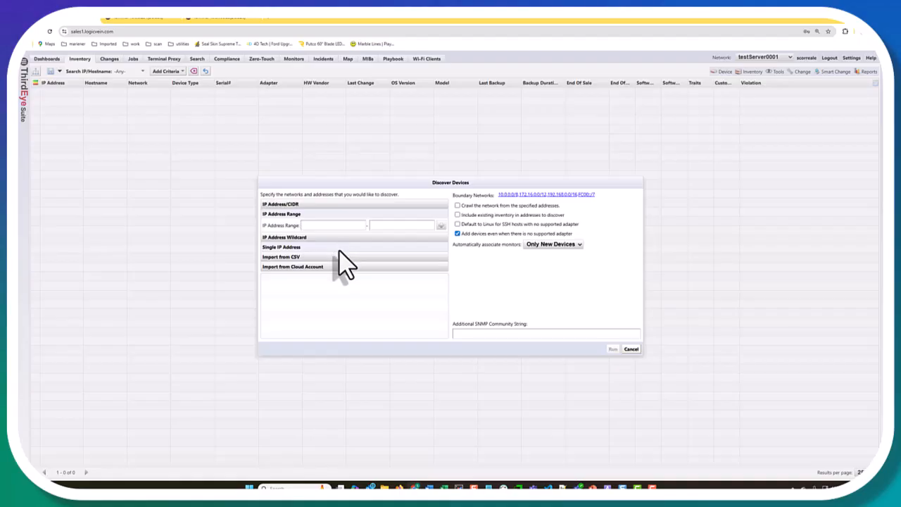
click(339, 248)
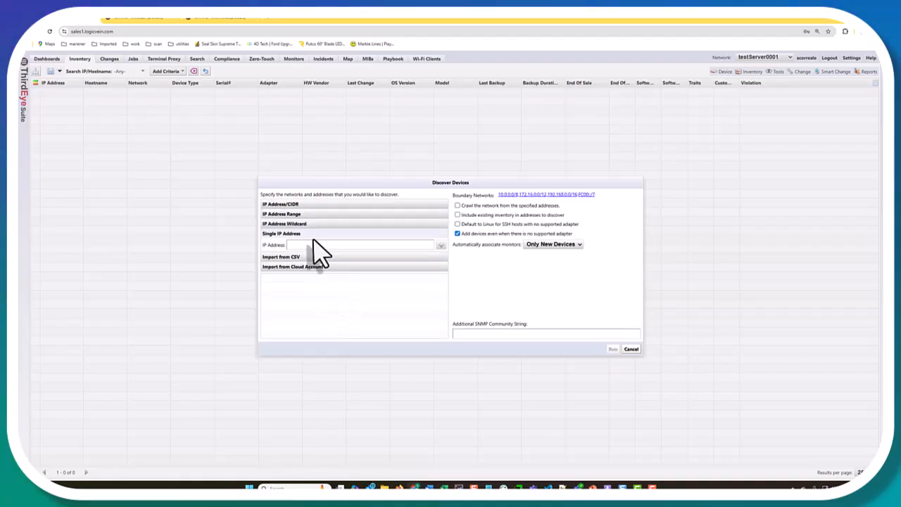
click(328, 244)
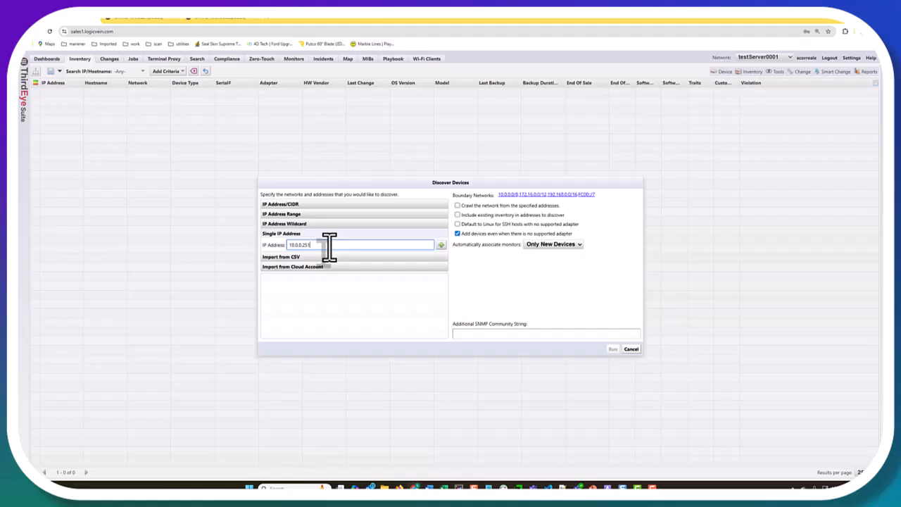
click(440, 244)
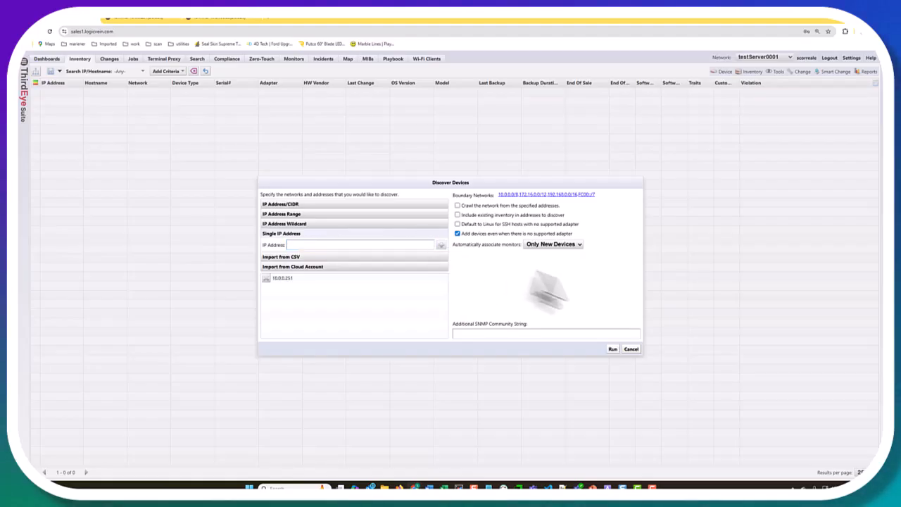
click(612, 348)
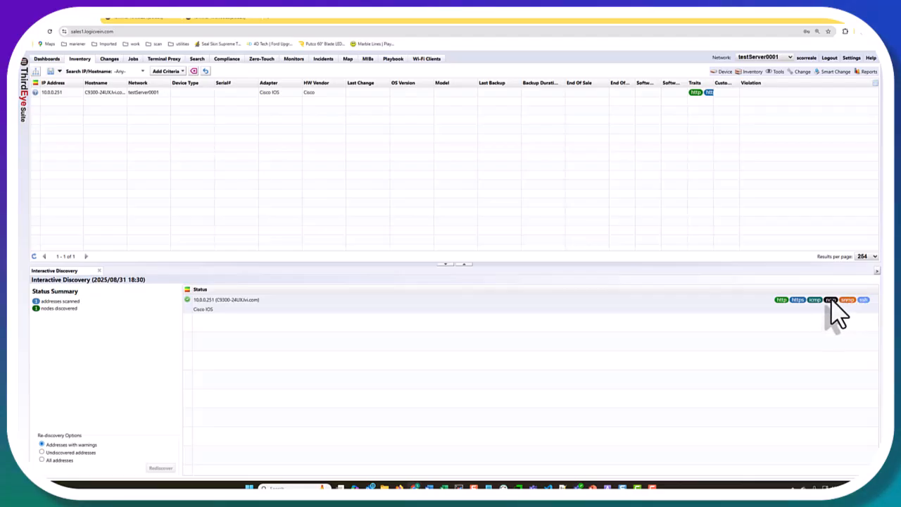
Step: Close the Interactive Discovery results panel at the bottom of the Inventory
mouse_move(830, 301)
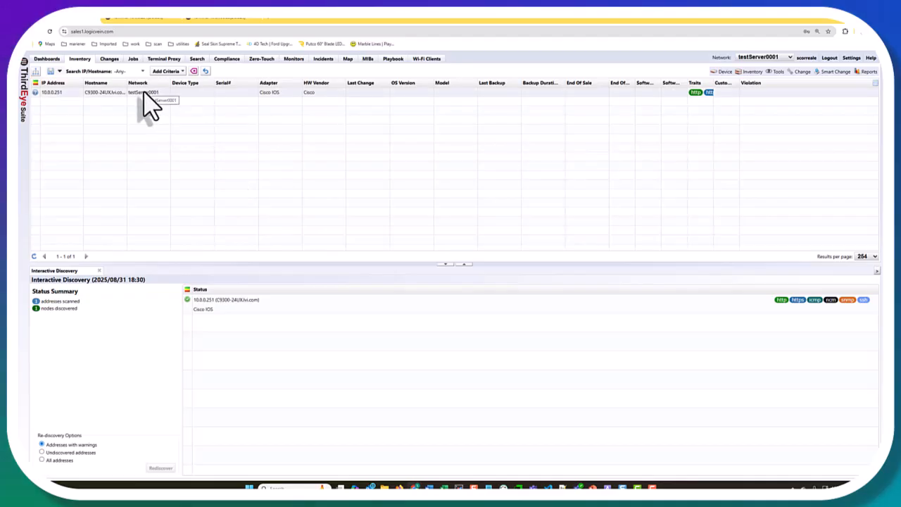
click(99, 271)
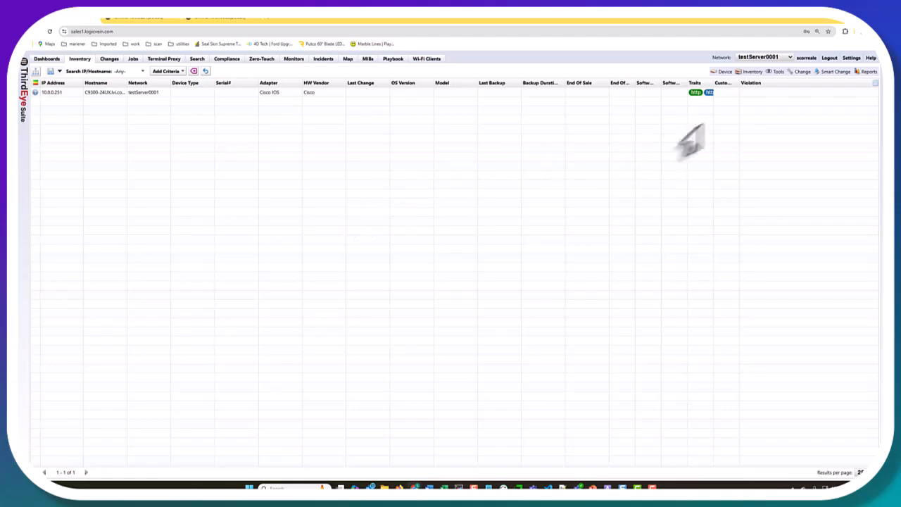
Step: Create a new protocol network group named SNMP3
click(751, 71)
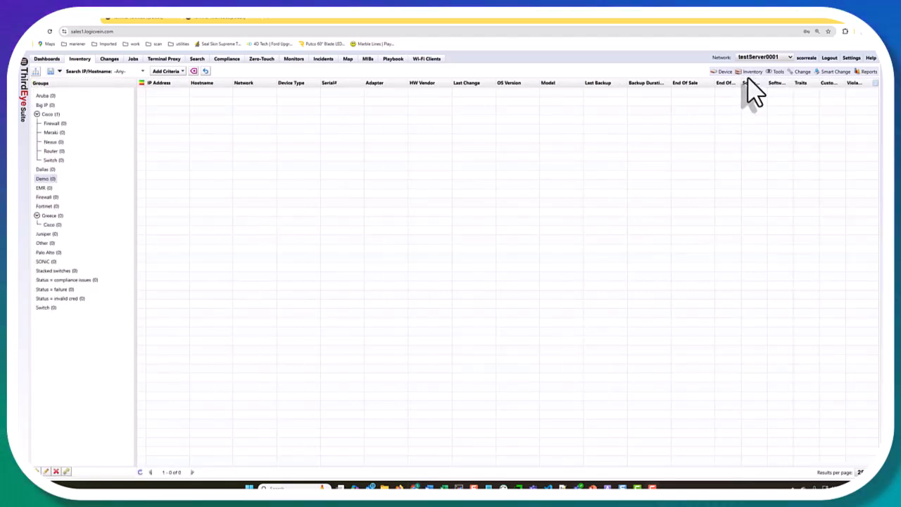
click(748, 73)
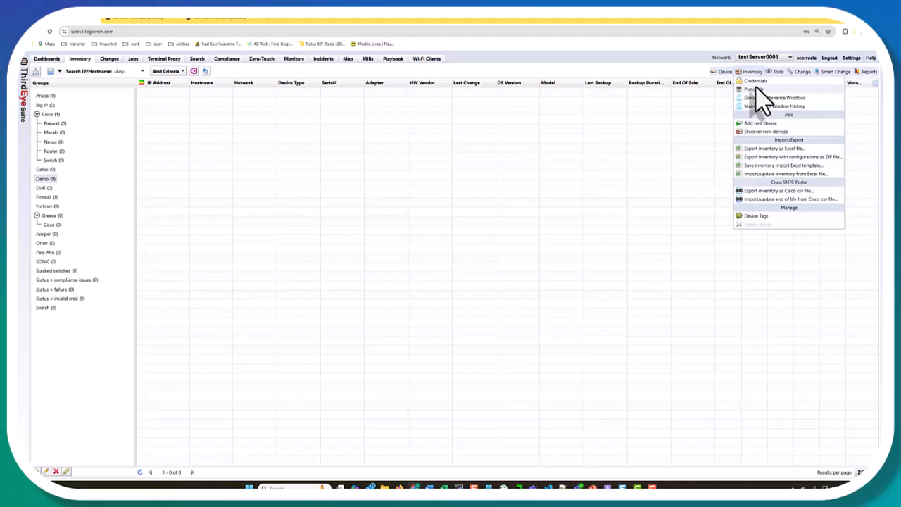
click(755, 86)
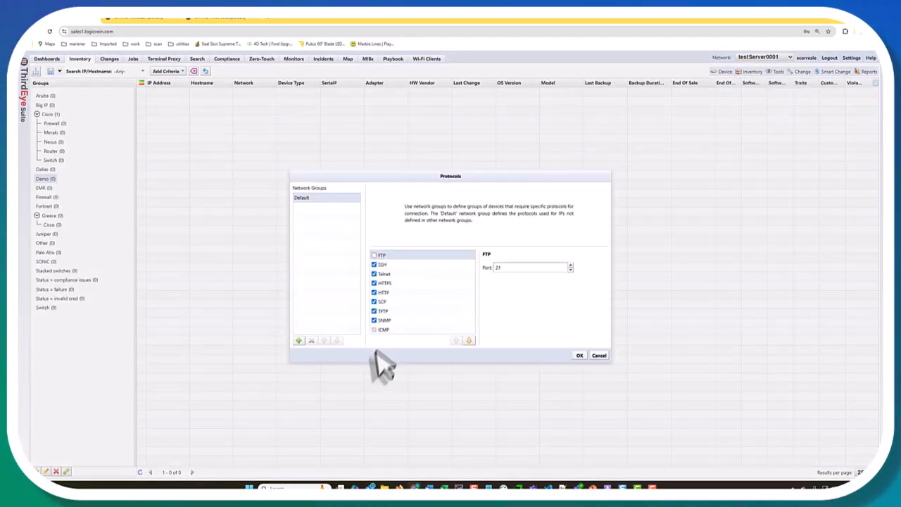
click(387, 321)
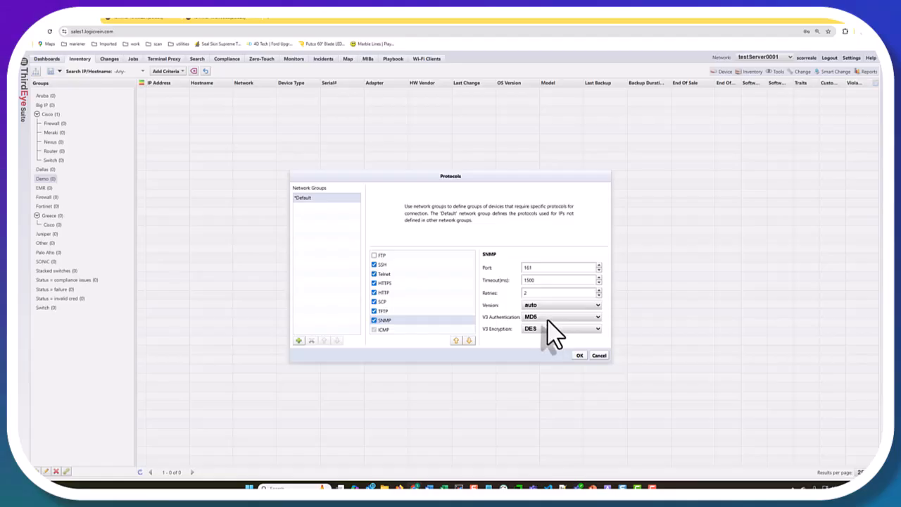
click(298, 341)
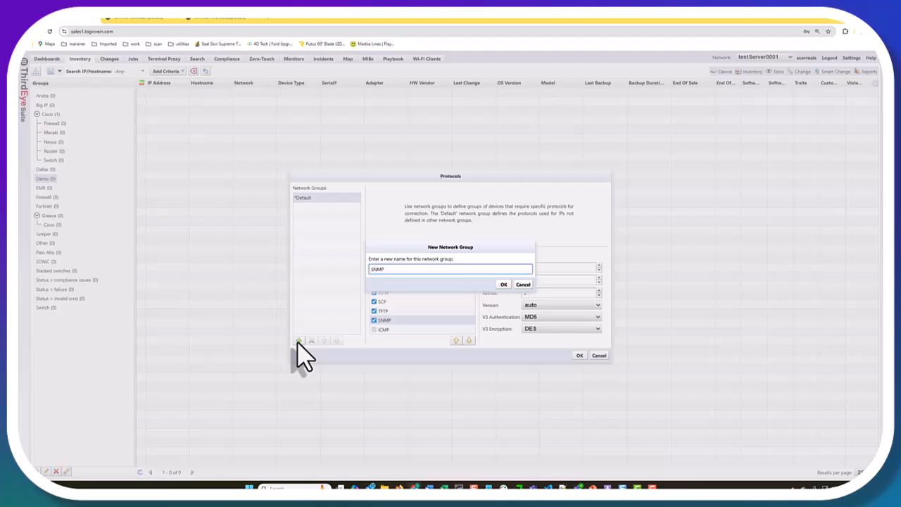
click(504, 284)
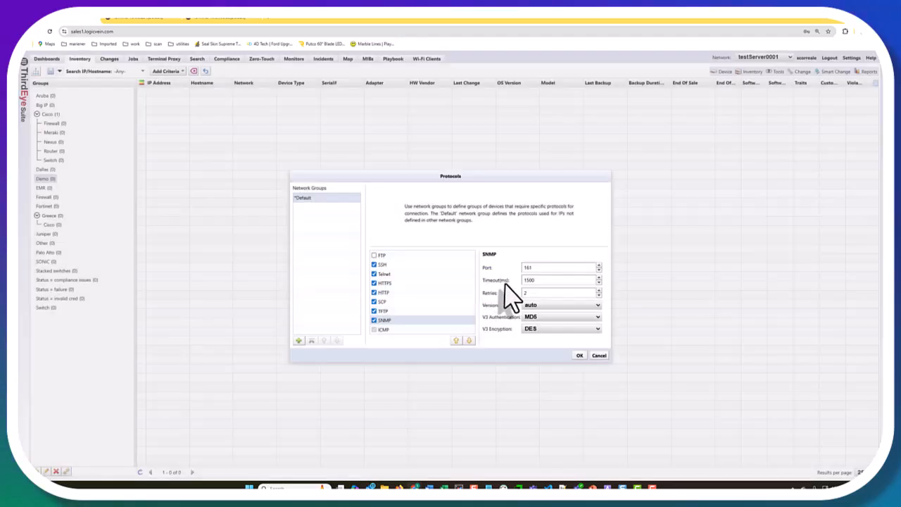
Step: Add 10.0.100.85 to the SNMP3 group, disable FTP, and go to the device's terminal
click(506, 200)
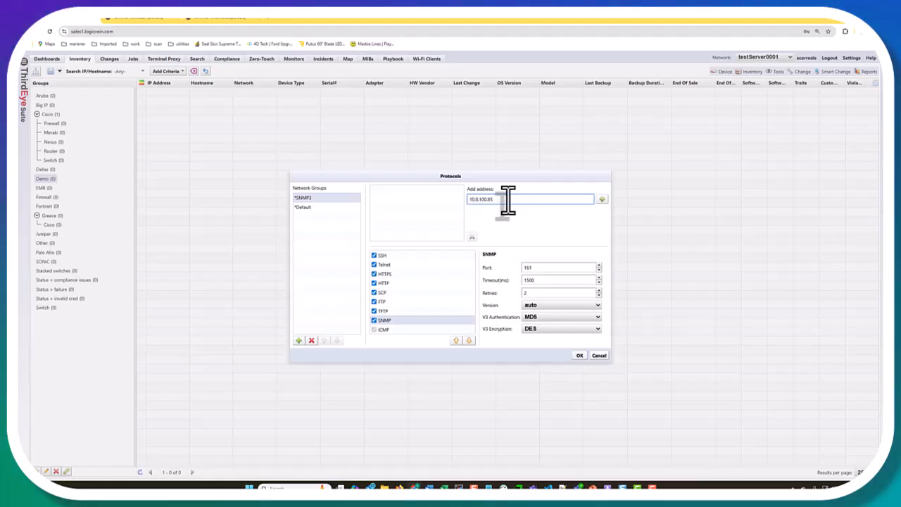
click(601, 199)
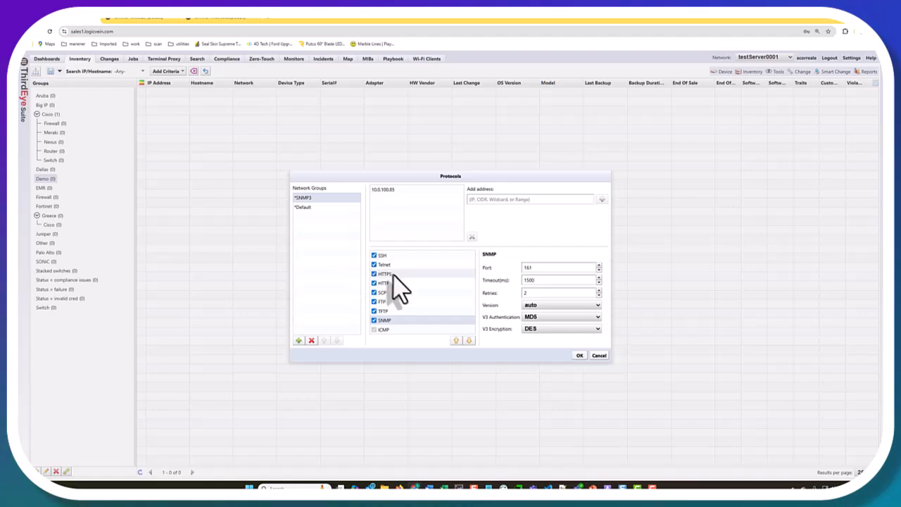
click(373, 301)
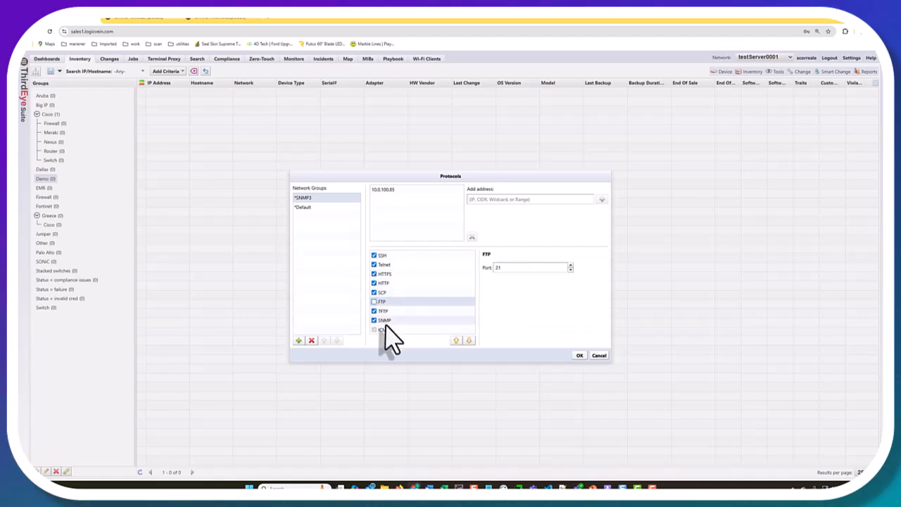
click(384, 320)
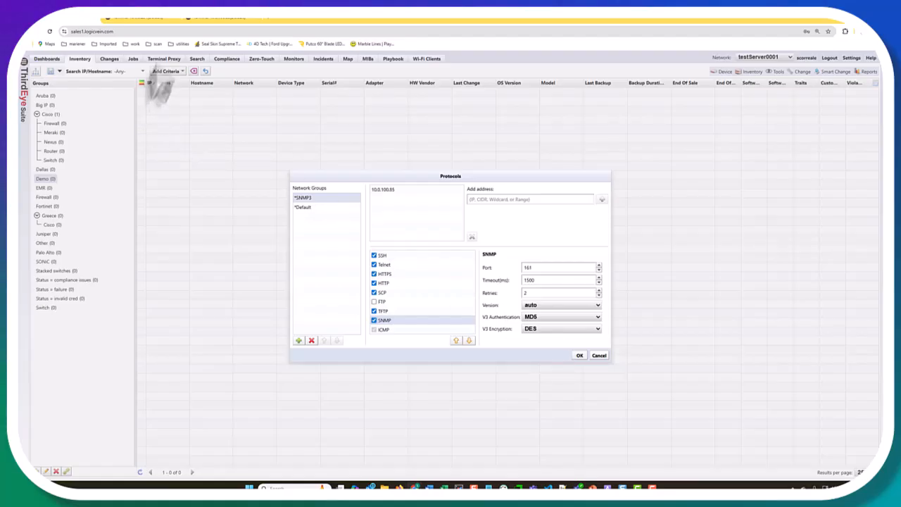
click(219, 19)
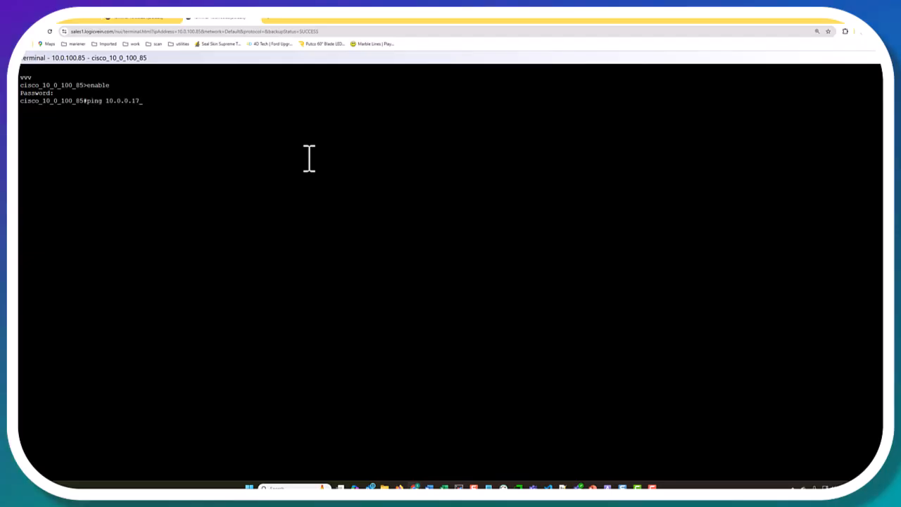
Step: Ping 10.0.0.170 and run 'sh snmp user' on the Cisco device, then return to ThirdEye
text(0)
key(Return)
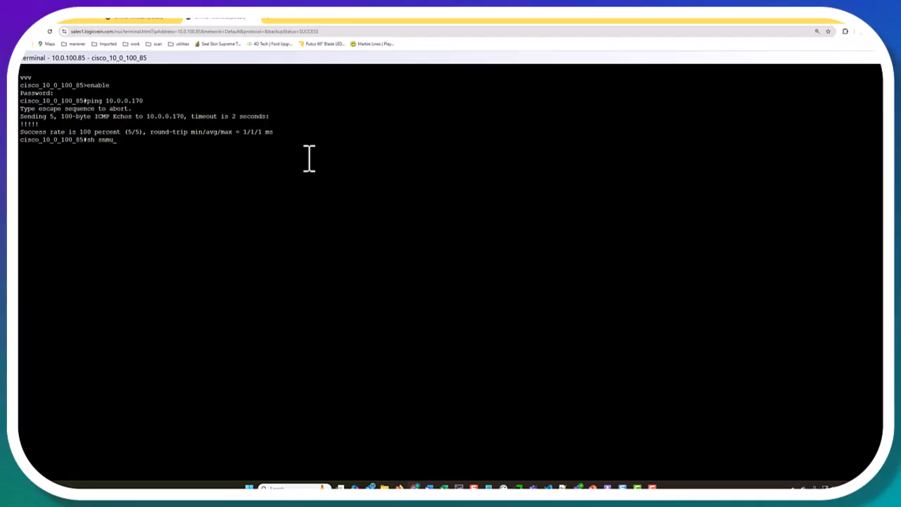
text(sh snmp user)
key(Return)
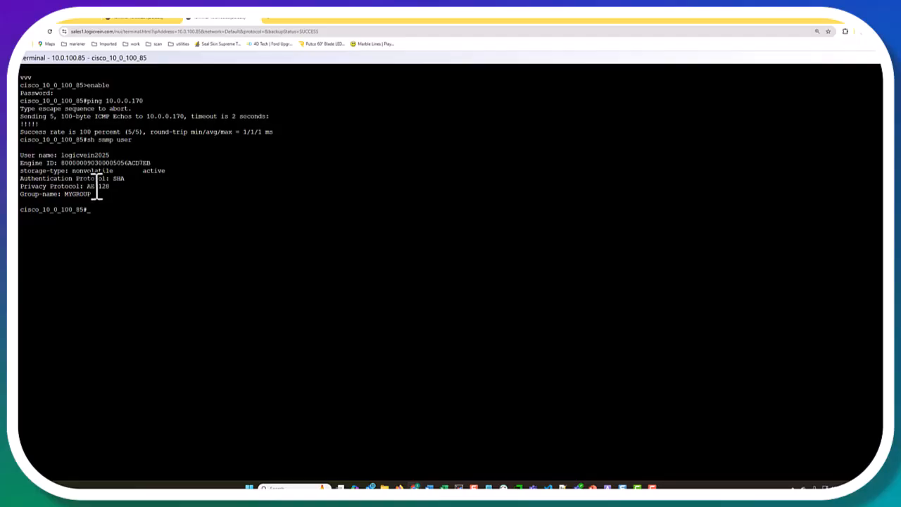
click(57, 24)
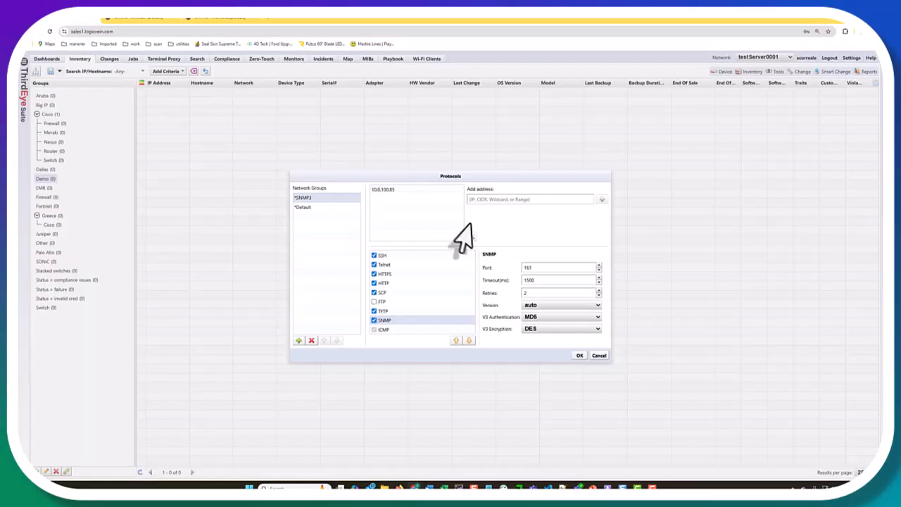
Step: Set SNMP version 3 with SHA authentication and AES encryption for SNMP3, then save and confirm
click(560, 305)
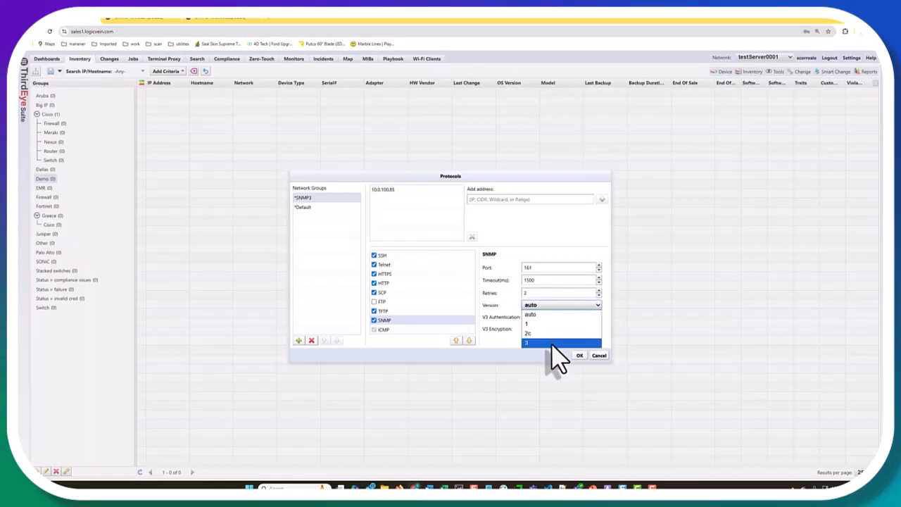
click(551, 343)
click(556, 318)
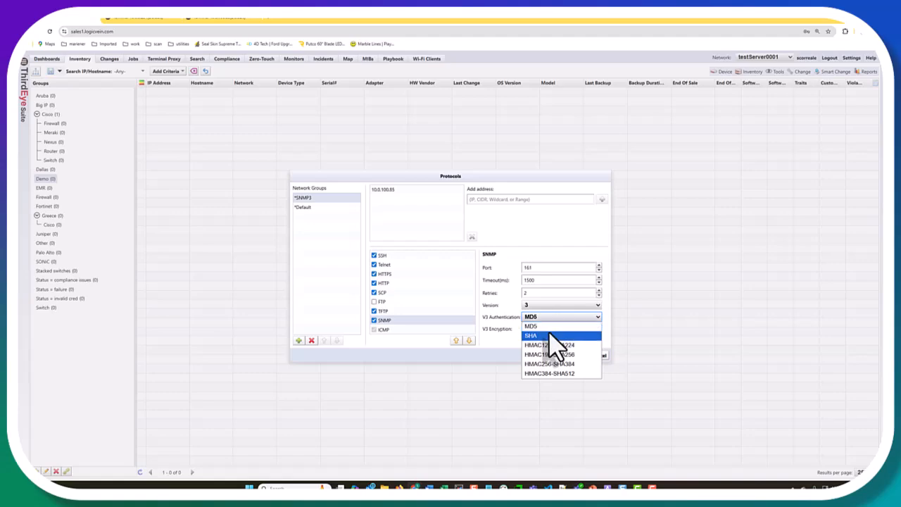
click(550, 335)
click(553, 329)
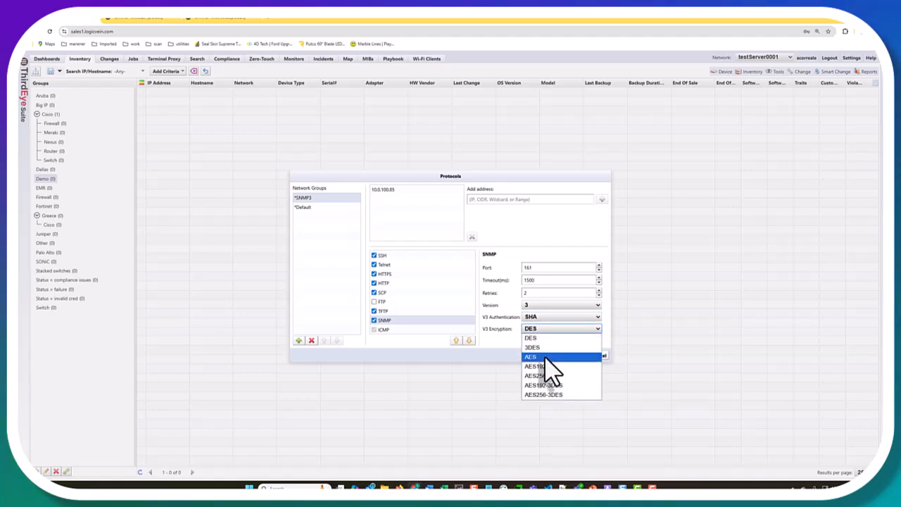
click(545, 356)
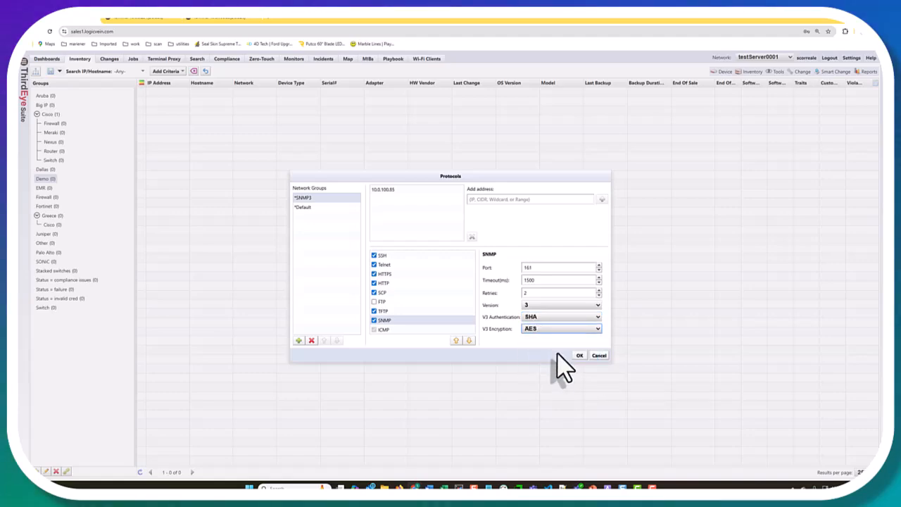
click(577, 356)
click(530, 286)
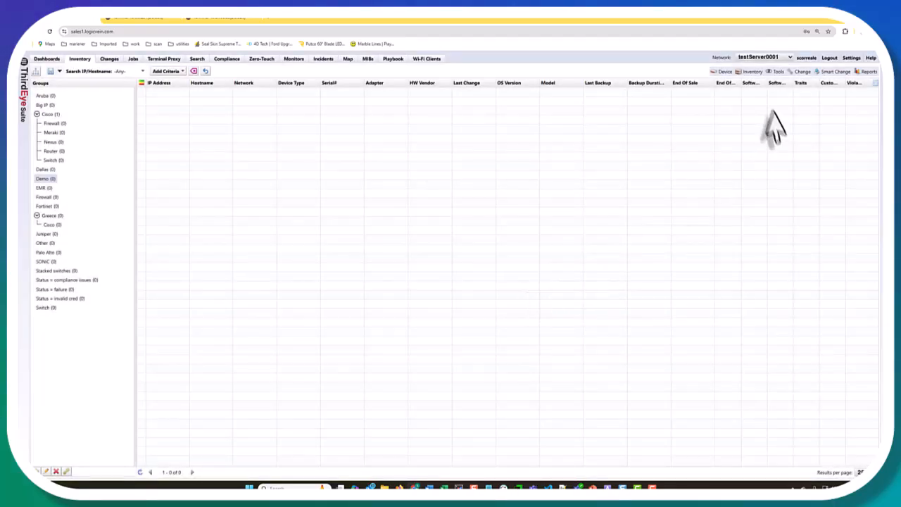
Step: Add a new credential set named SNMPv3 in the credential settings
click(751, 73)
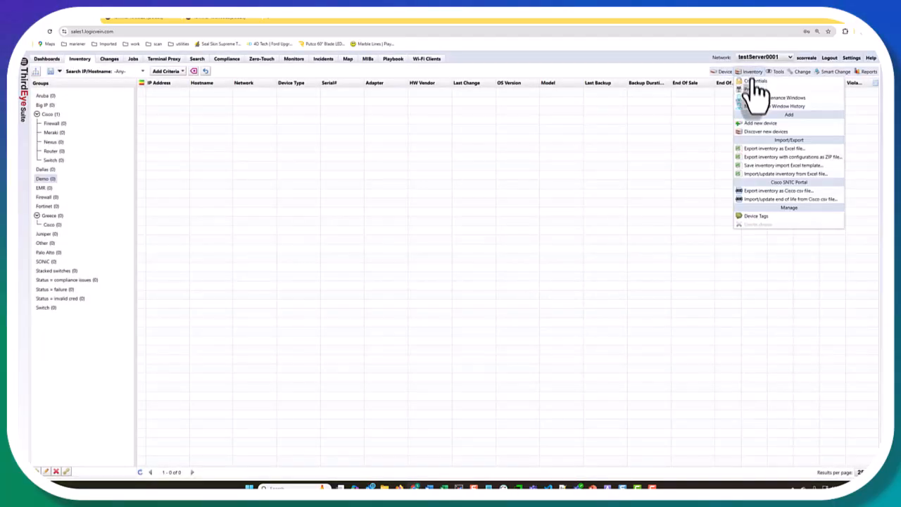
click(751, 81)
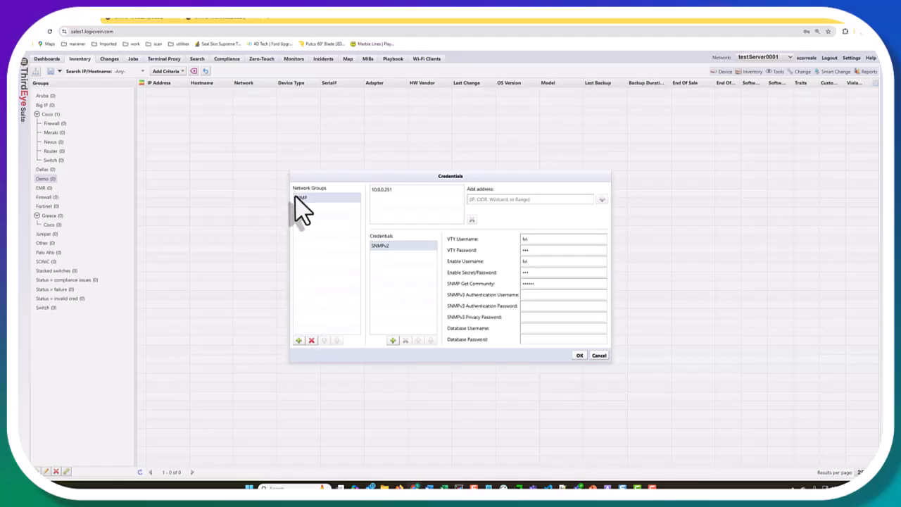
click(392, 342)
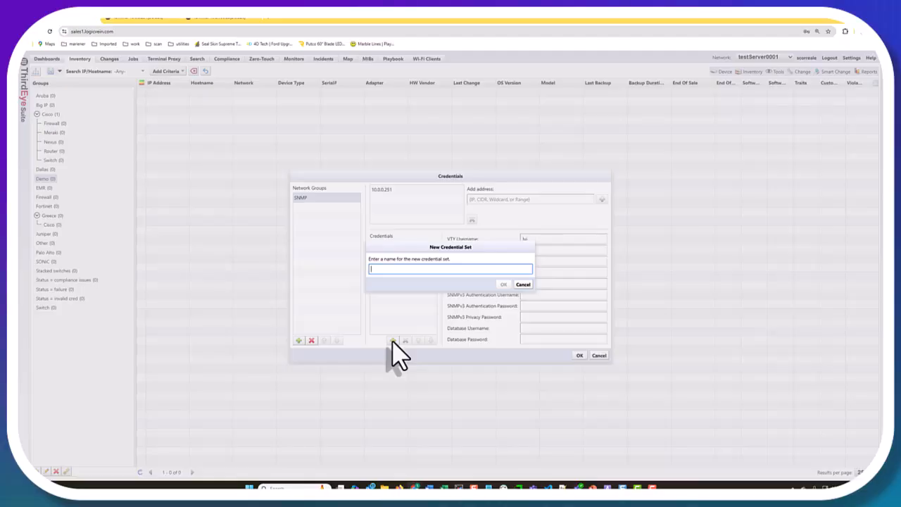
text(SNMPv3)
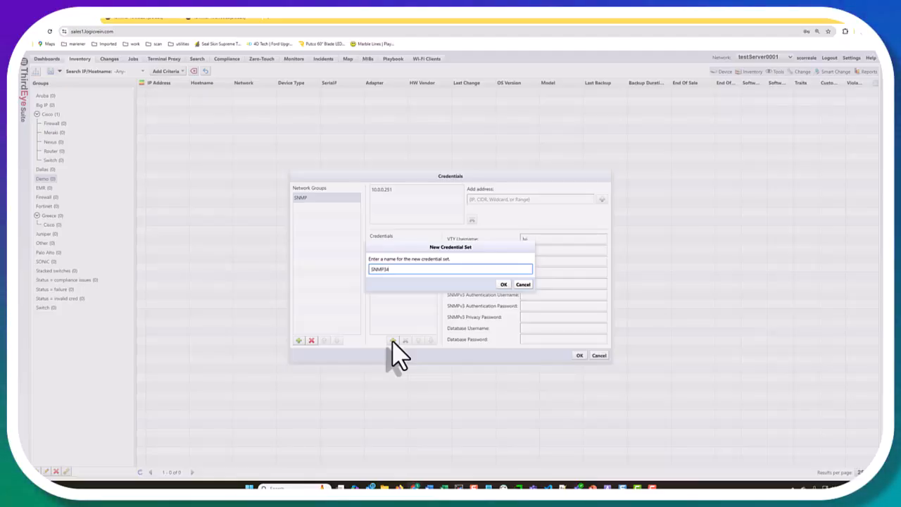
click(504, 285)
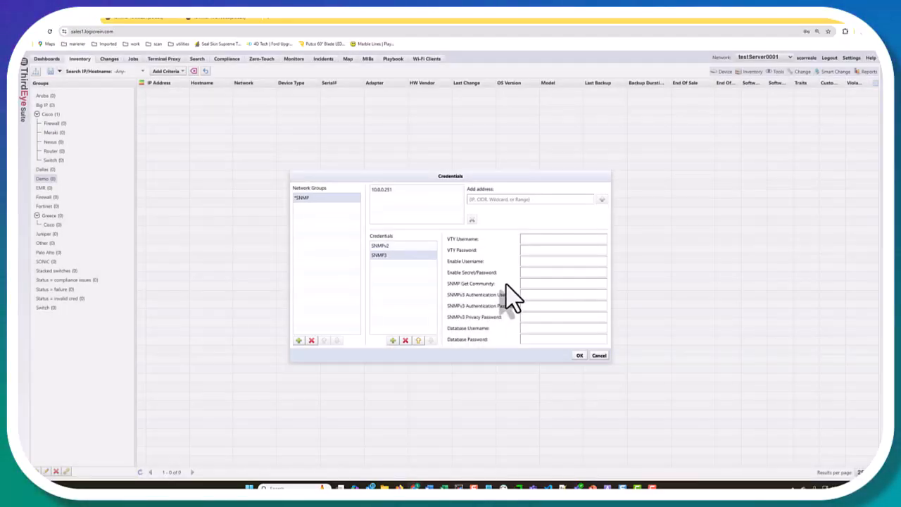
click(551, 239)
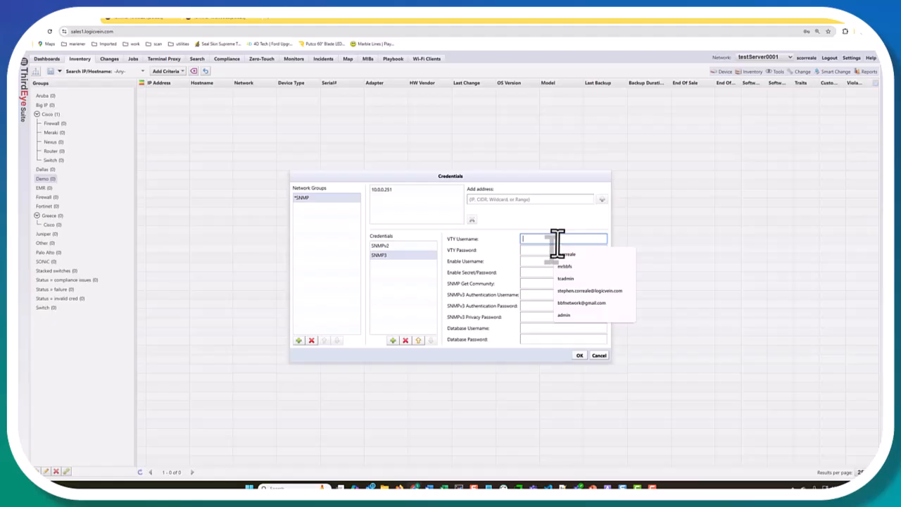
Step: Add the address 10.0.100.85 to the SNMP credential group
click(544, 199)
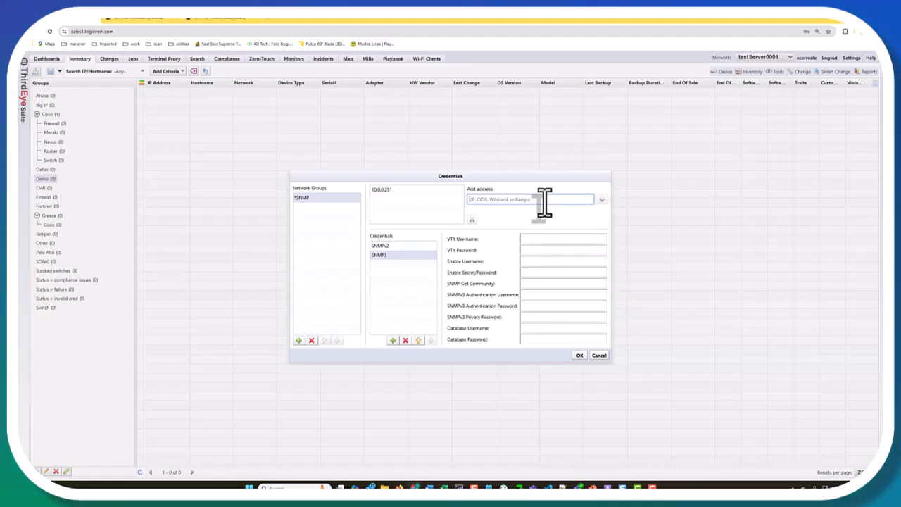
text(10)
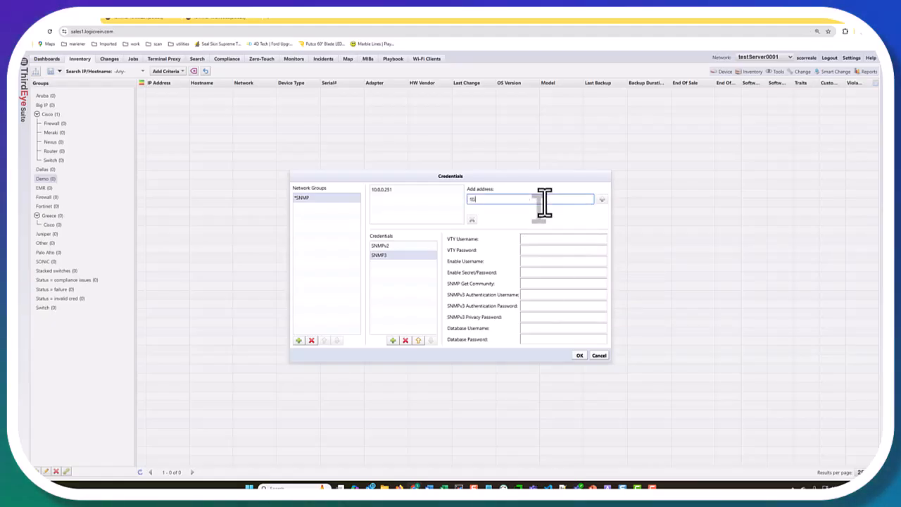
text(.0.100.85)
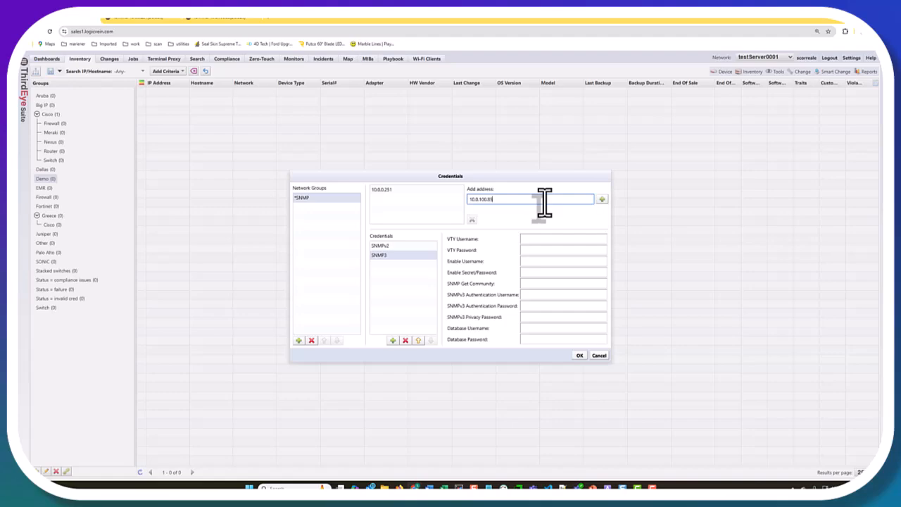
click(602, 200)
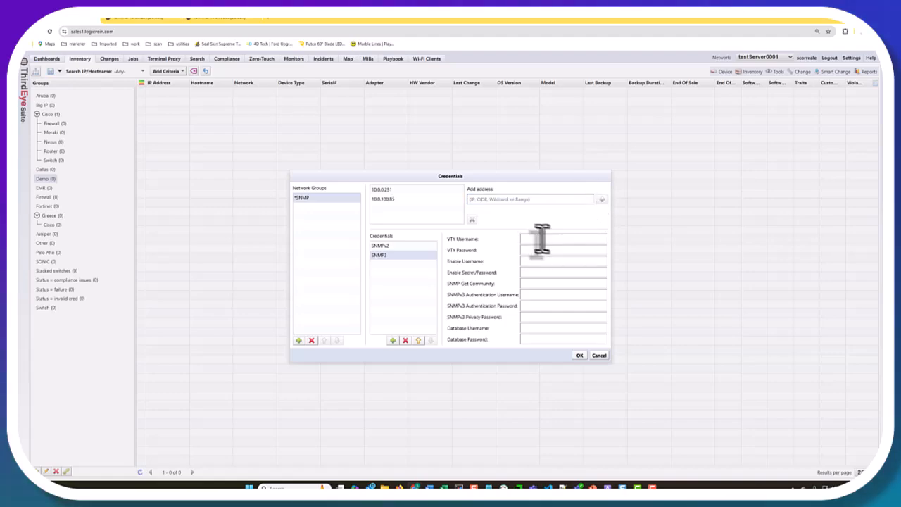
Step: Enter the VTY username and password and the enable username and secret for SNMPv3
click(542, 238)
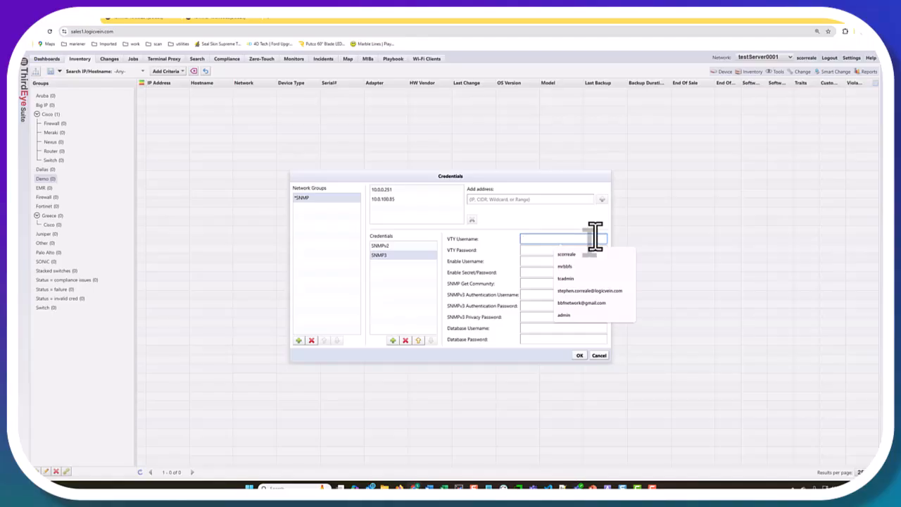
key(Tab)
key(Tab)
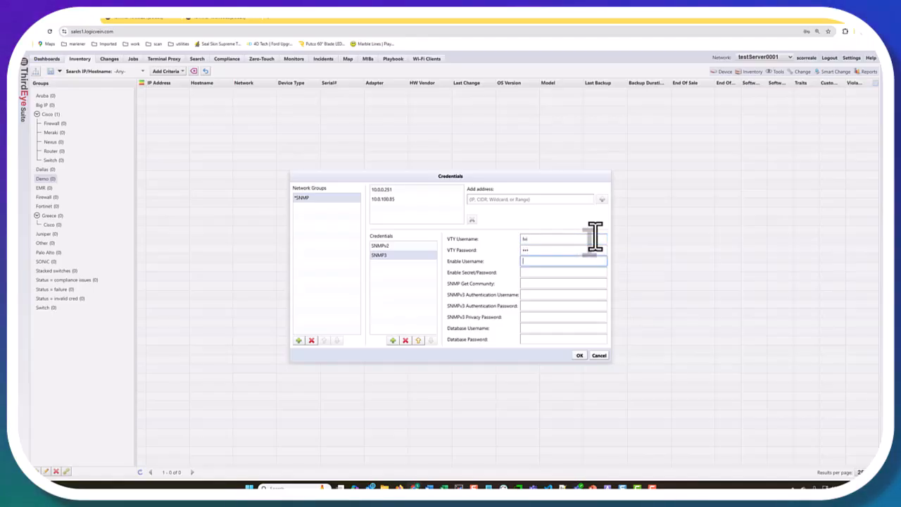
key(Tab)
key(Tab)
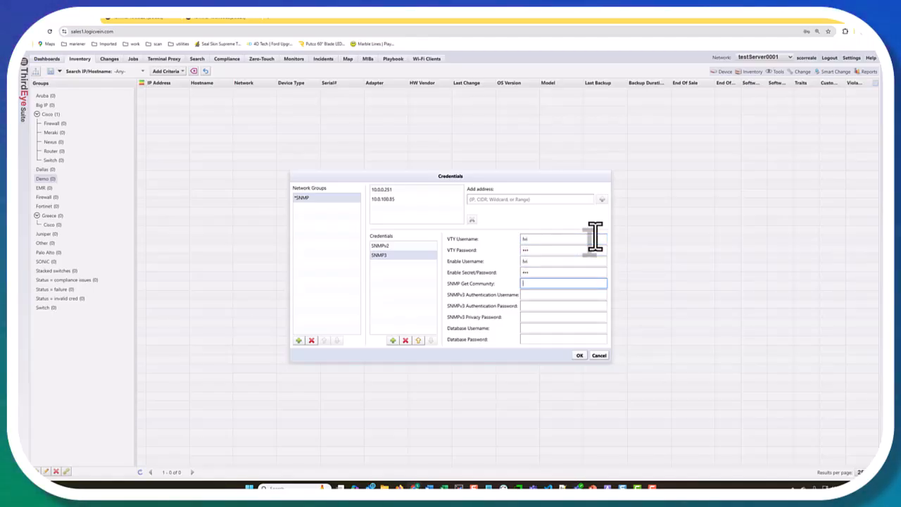
key(Tab)
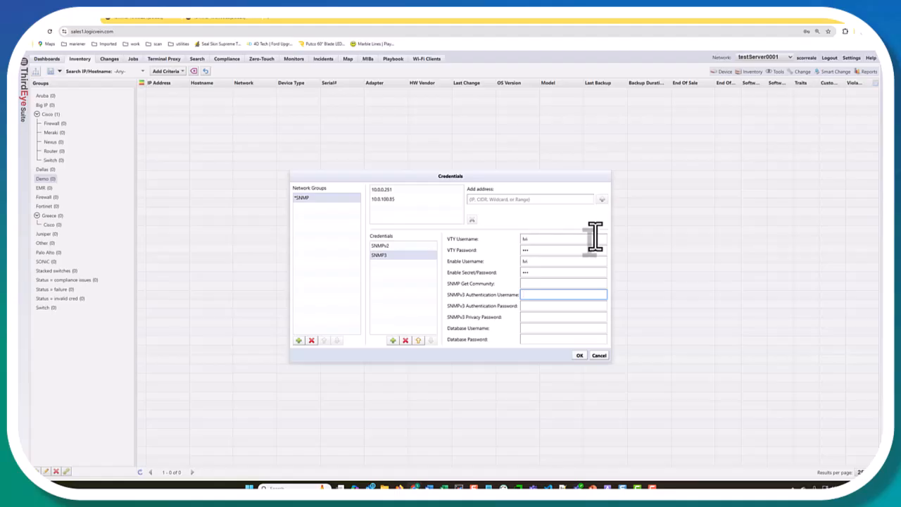
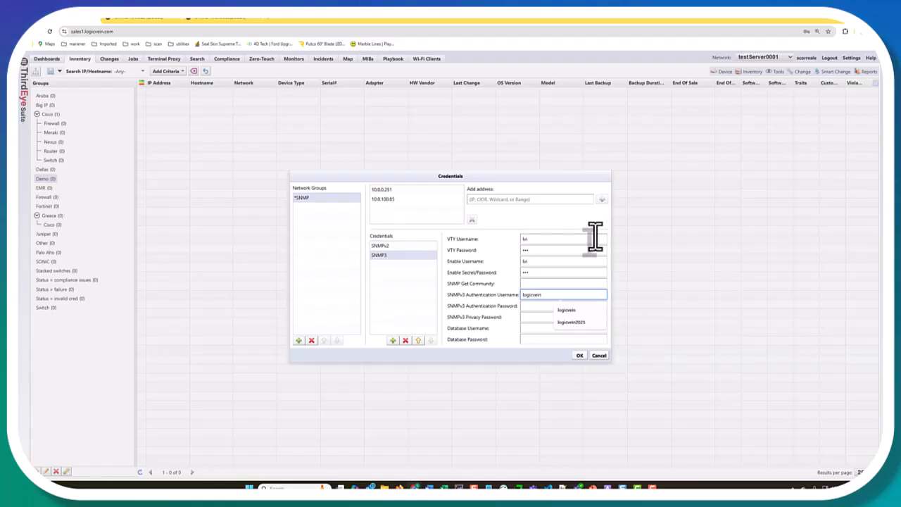
Step: Enter the SNMPv3 authentication username, authentication password and privacy password, then save and confirm
key(Tab)
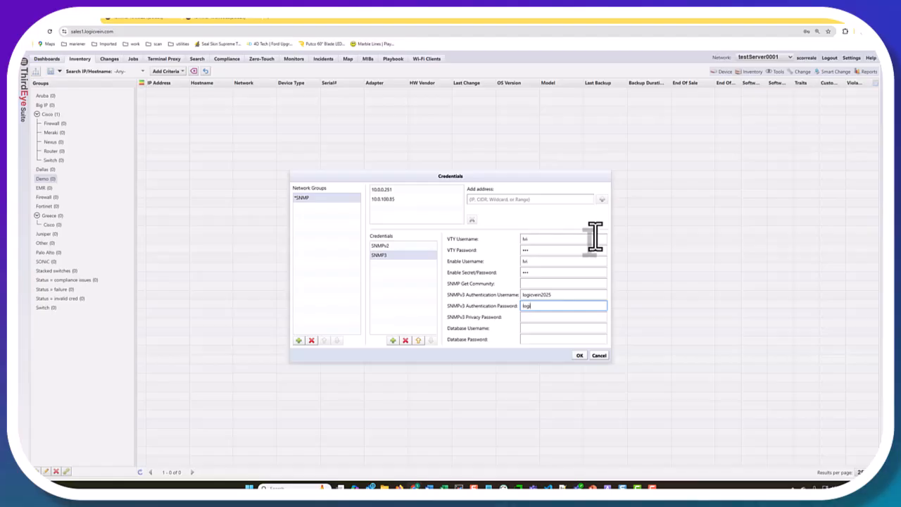
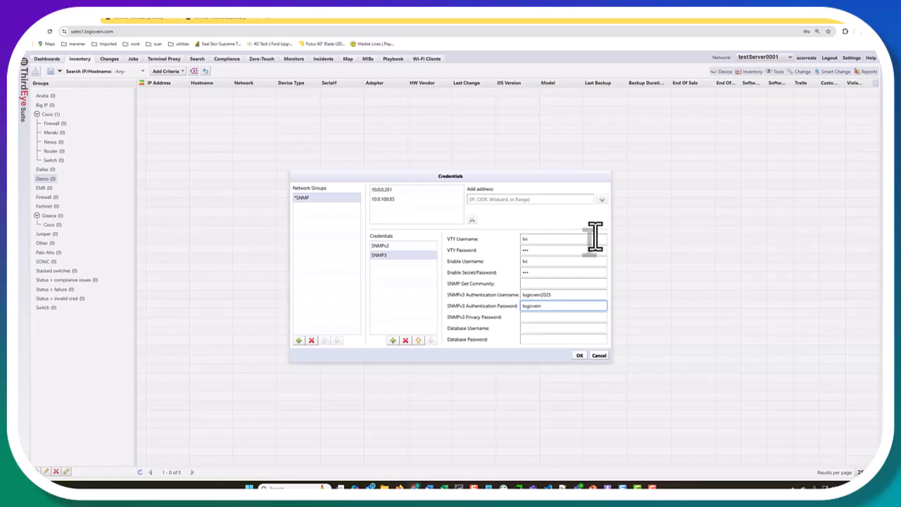
key(Tab)
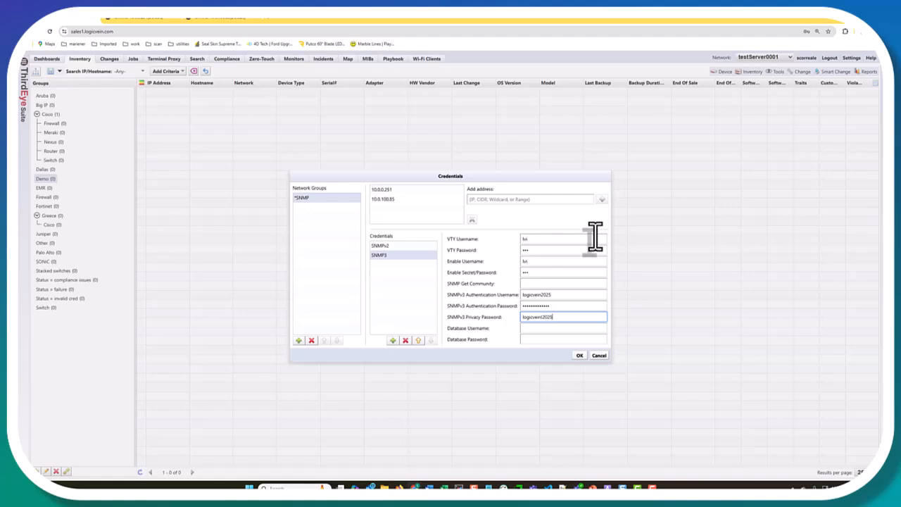
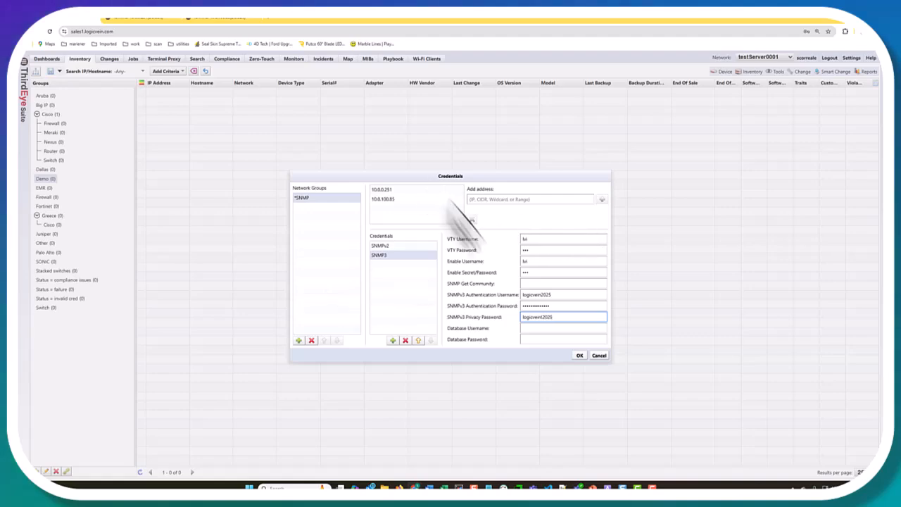
click(578, 355)
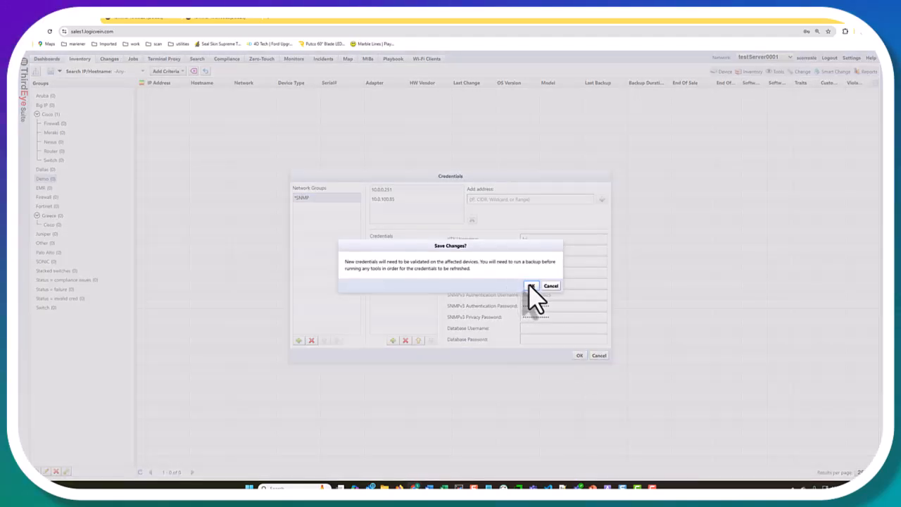
click(531, 288)
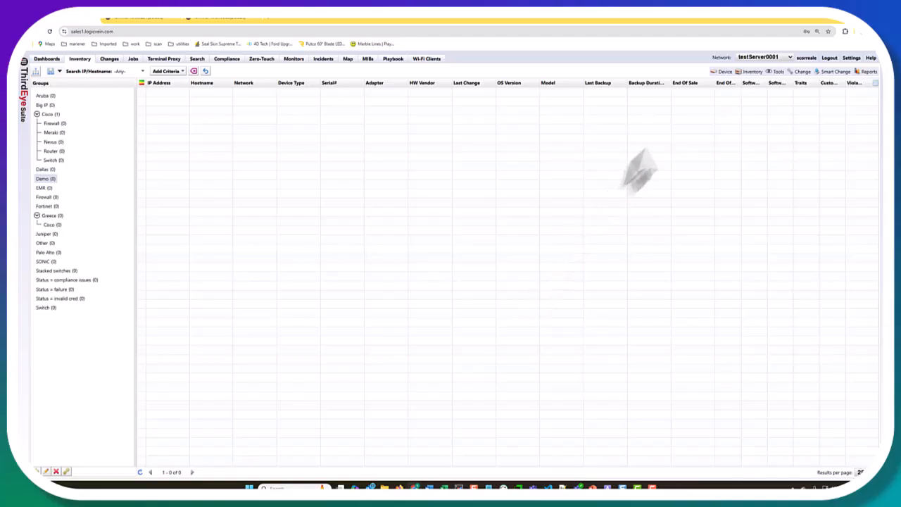
Step: Discover the single address 10.0.100.85 through Inventory's new-device discovery, finding one Cisco IOS node
click(754, 73)
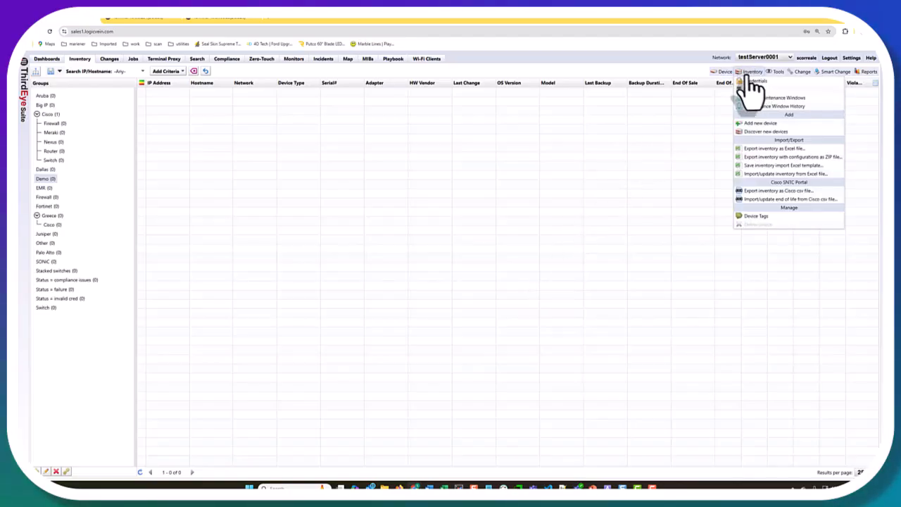
click(762, 132)
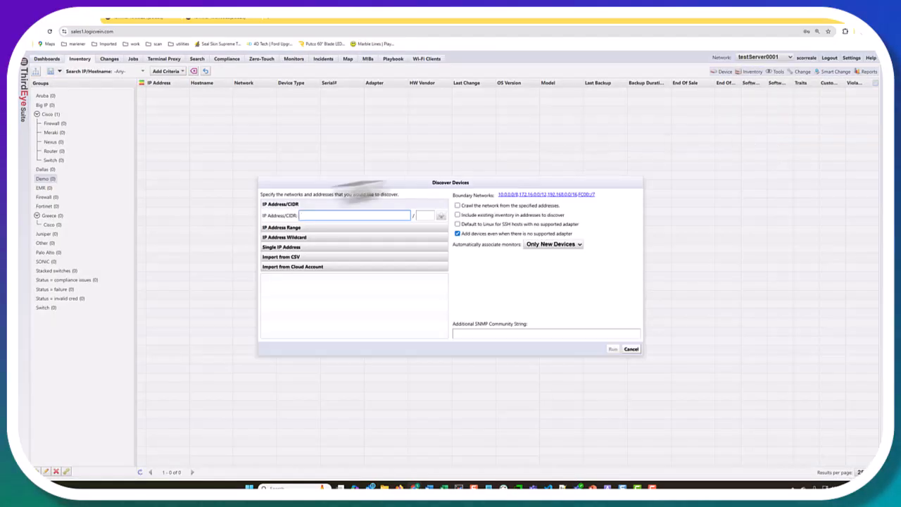
click(318, 247)
click(326, 245)
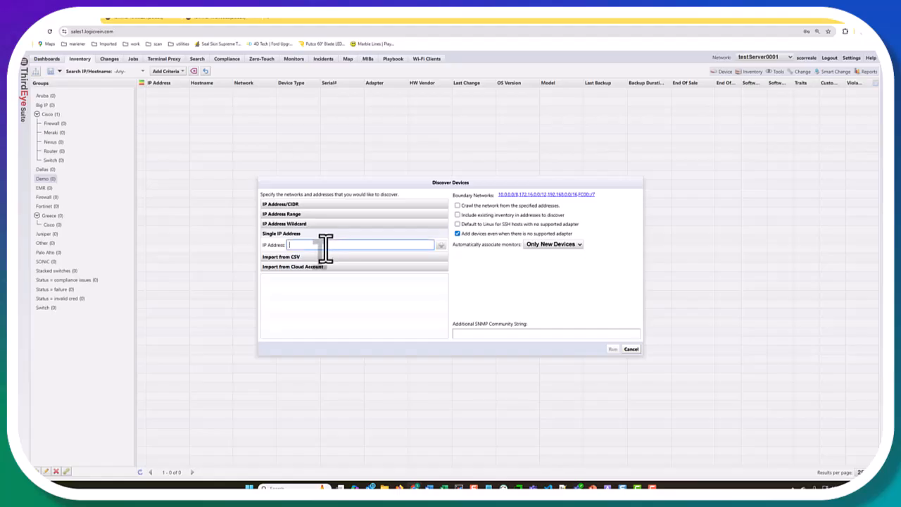
text(10.0.100.85)
click(441, 244)
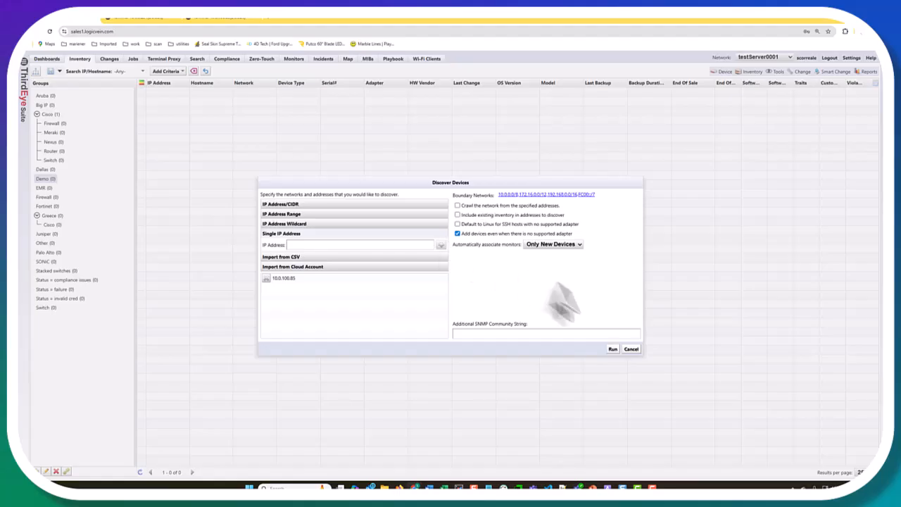
click(613, 349)
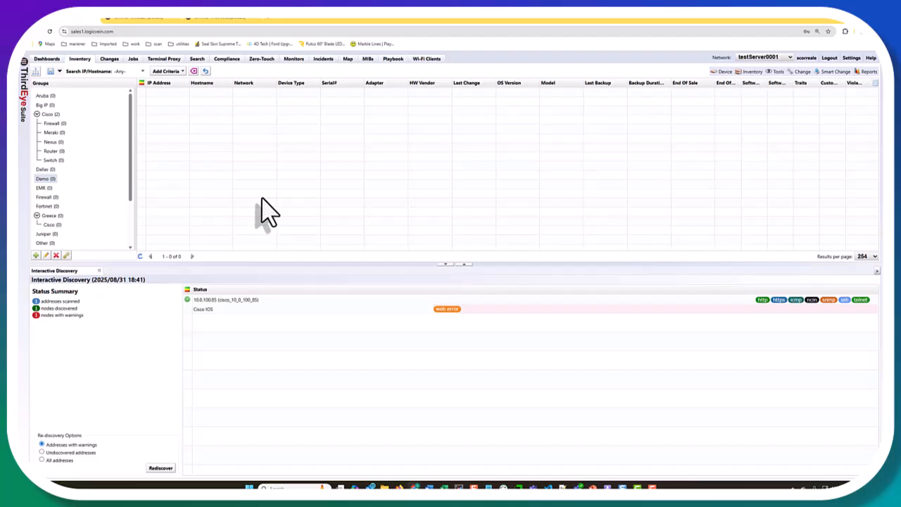
Step: Refresh the inventory to list 10.0.100.85 (ciscoCSR1000v) beside 10.0.0.251 and close Interactive Discovery
click(44, 179)
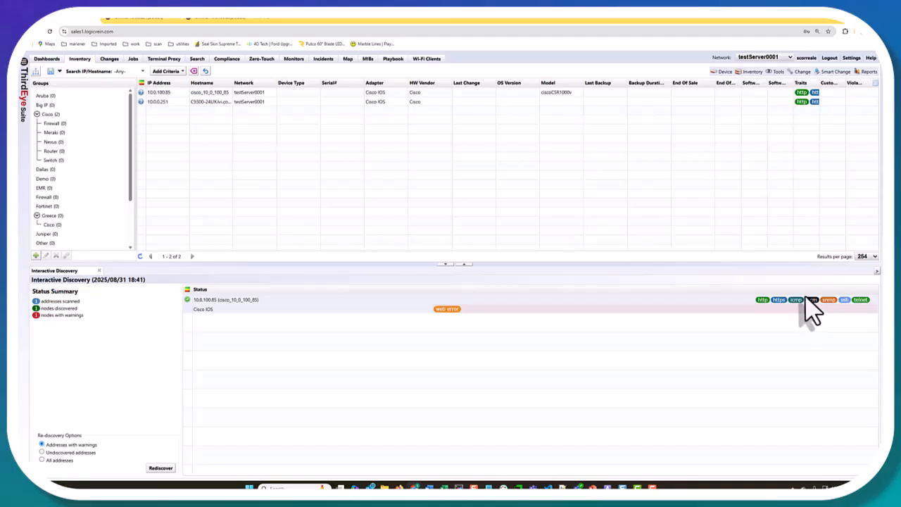
mouse_move(810, 305)
click(99, 271)
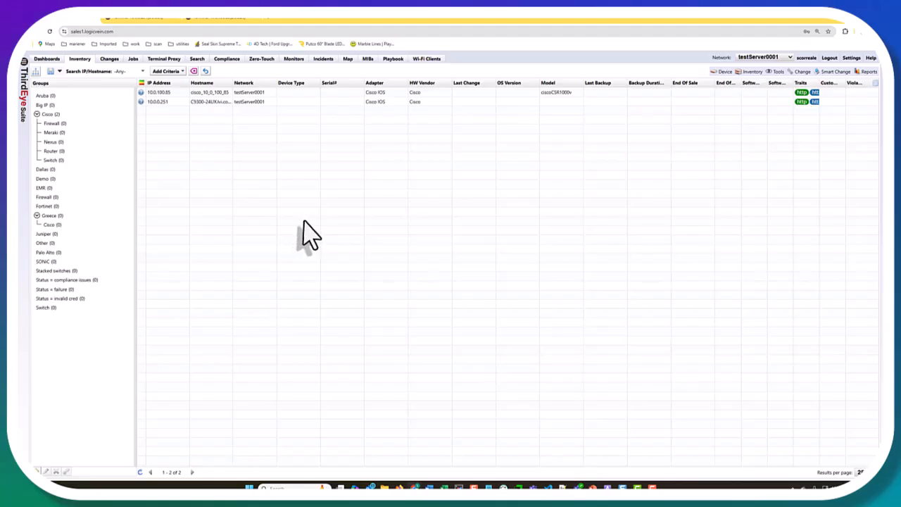